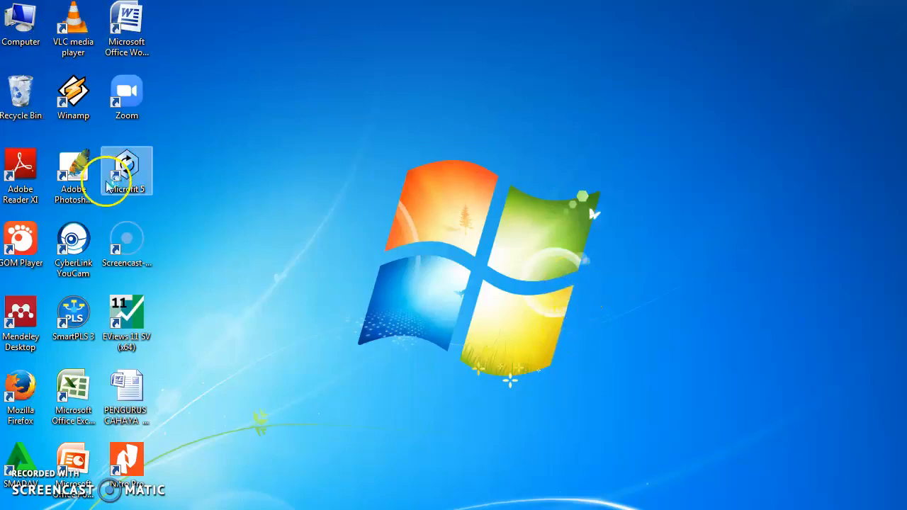
- Launch Microfit 5, dismiss its copyright notice and move the main window clear of the splash screen's position
double_click(129, 183)
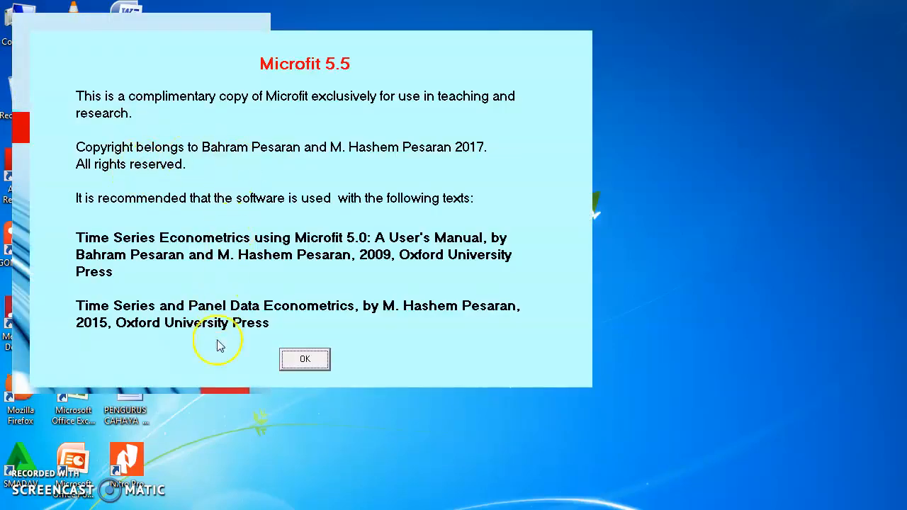
click(305, 361)
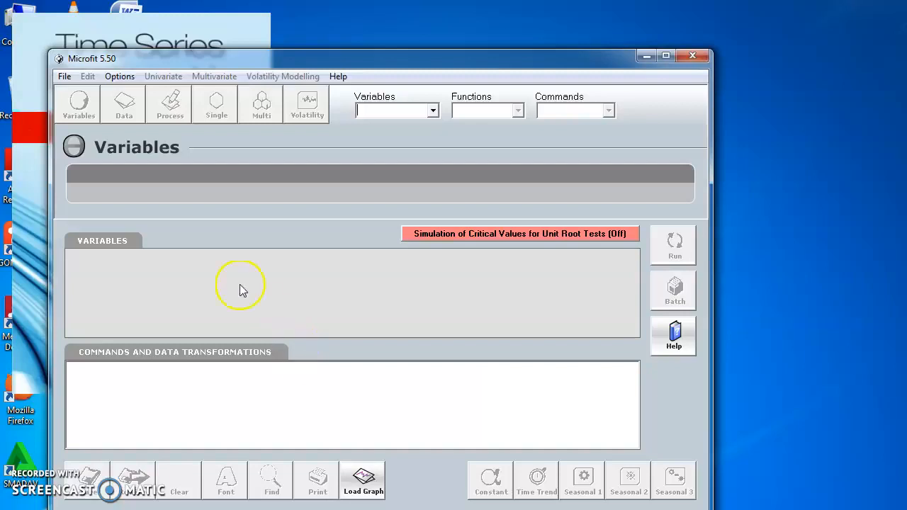
drag(344, 61, 409, 27)
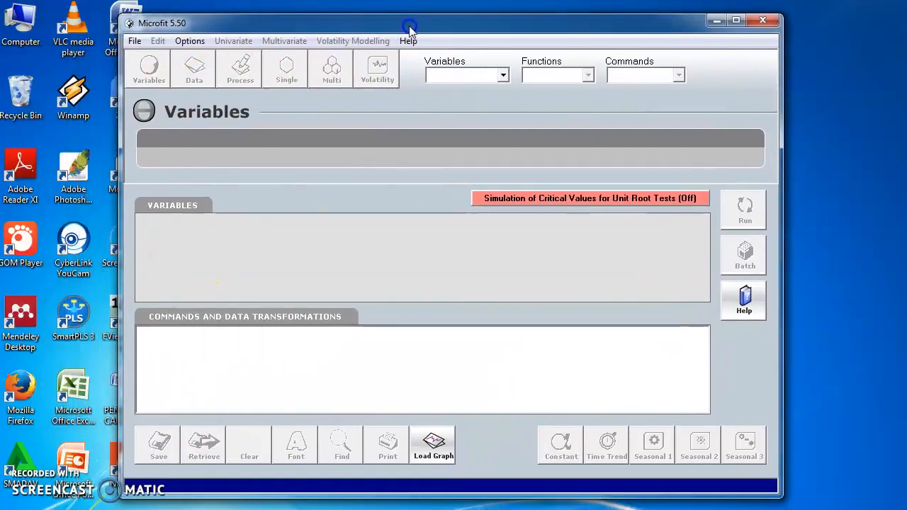
- Import the Data Aussie2 Excel file from the Sem Ganjil 20-21 folder into the workspace
click(135, 41)
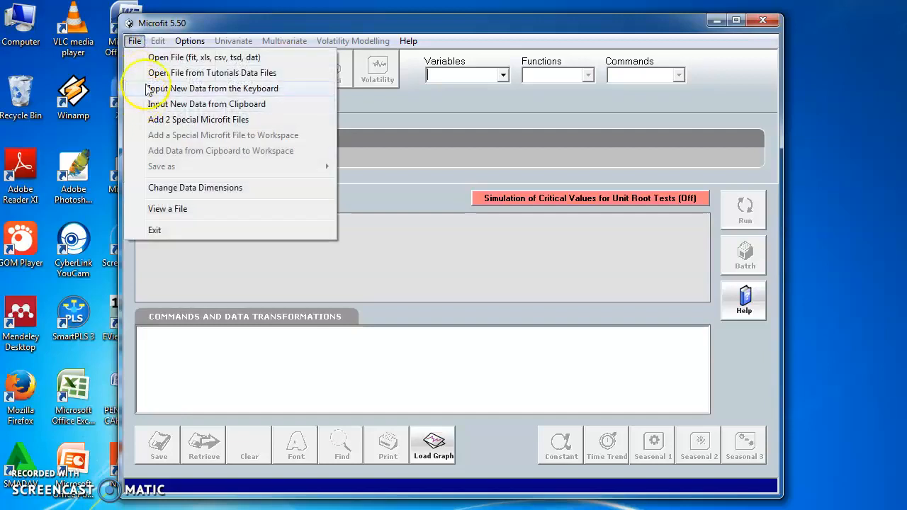
click(146, 57)
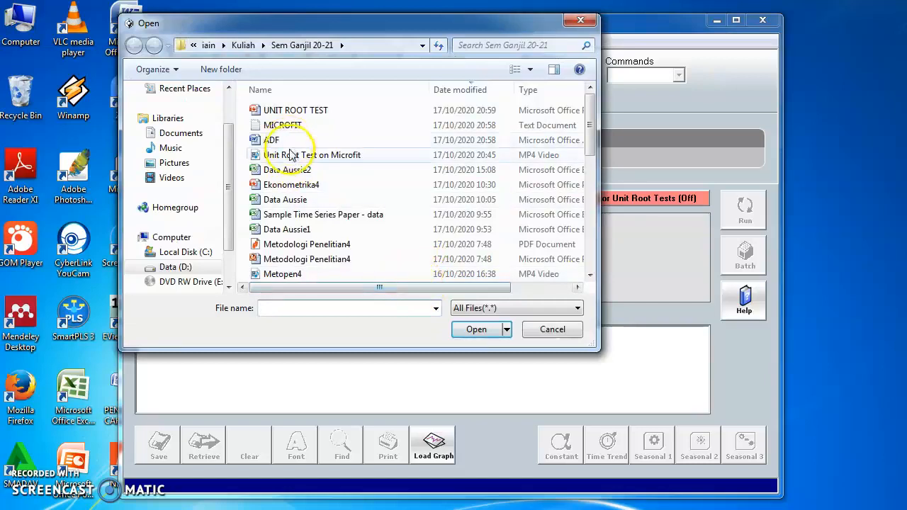
click(287, 170)
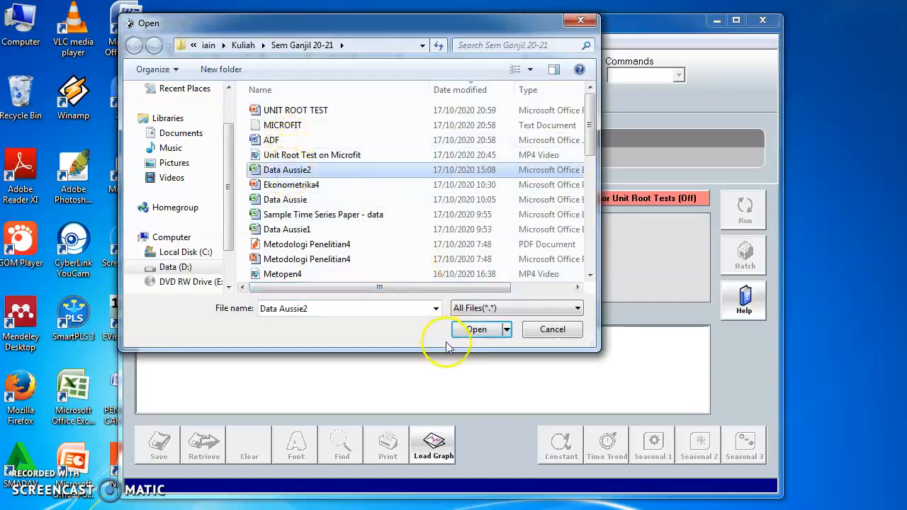
click(471, 332)
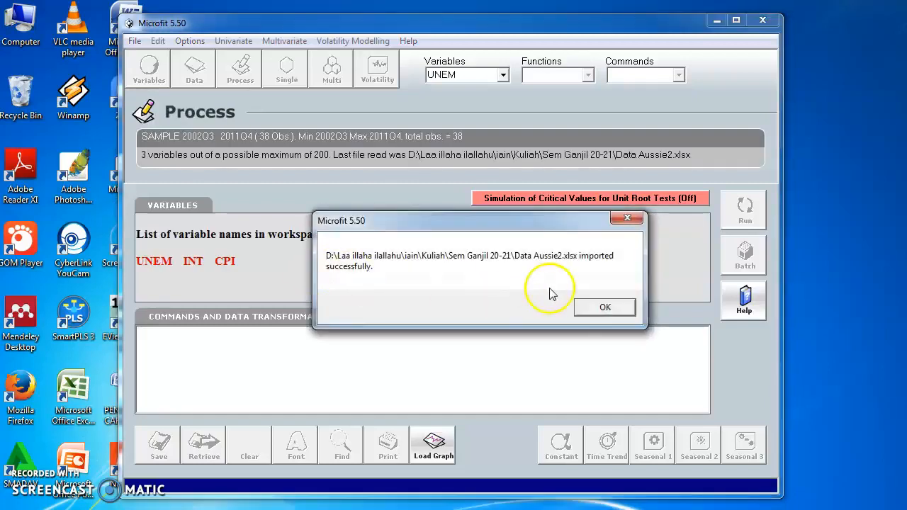
click(605, 308)
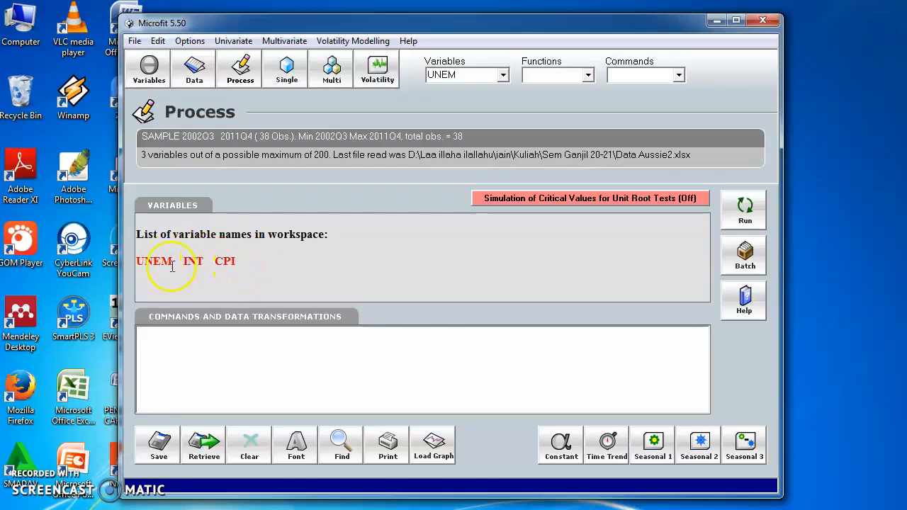
- Examine the imported variables UNEM, INT and CPI and their descriptions table, then close the table
drag(177, 263, 139, 262)
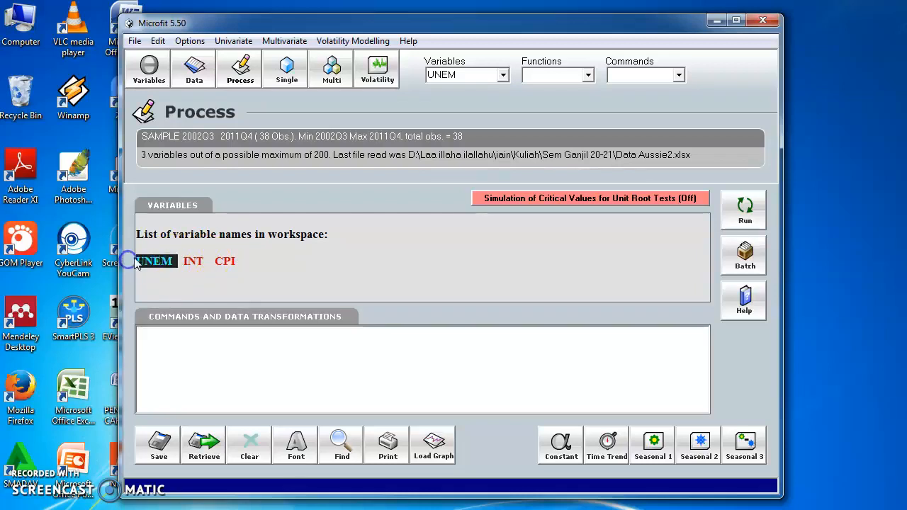
drag(211, 266, 184, 271)
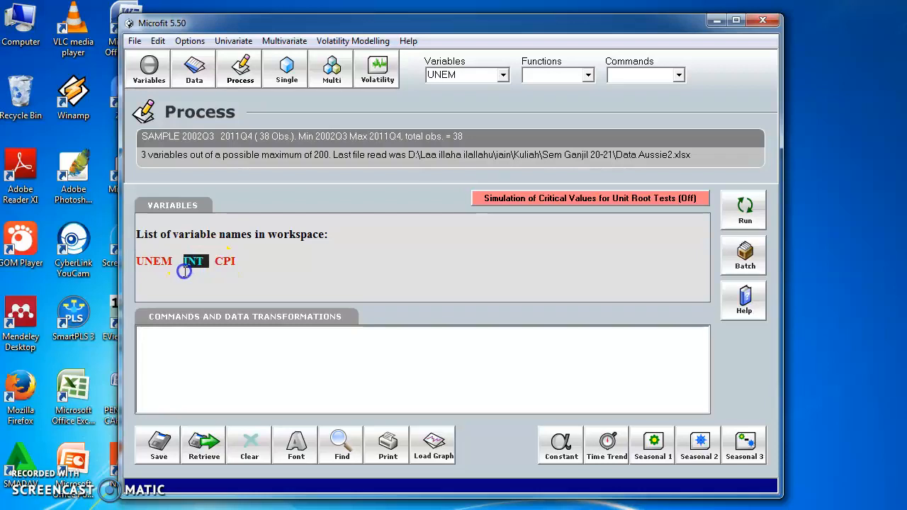
drag(247, 257, 226, 262)
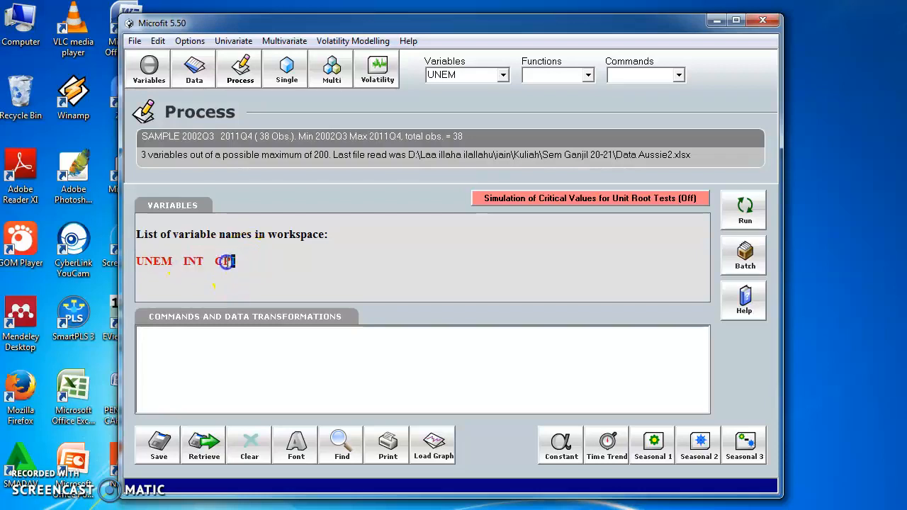
click(284, 271)
click(246, 66)
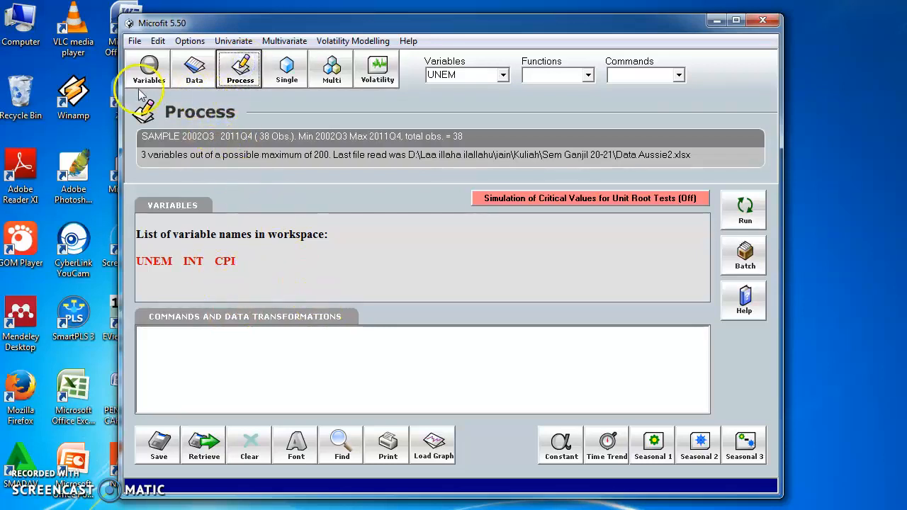
click(148, 69)
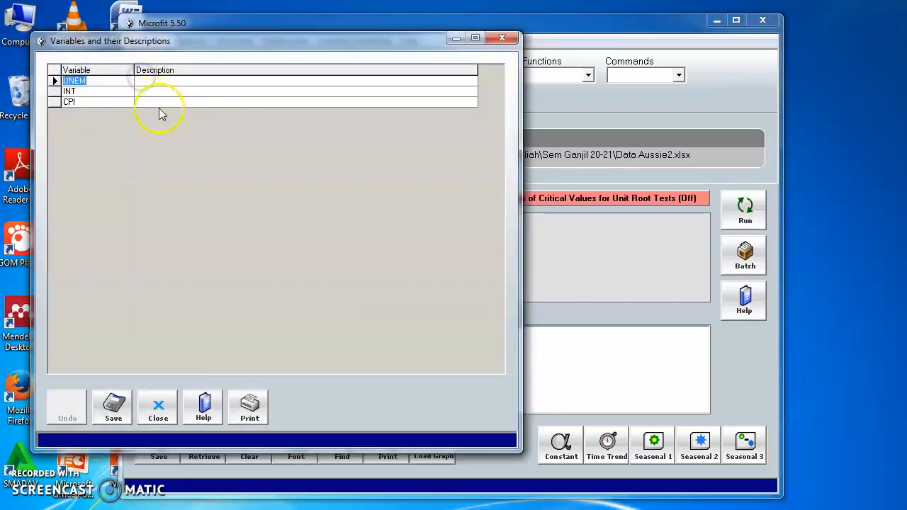
click(502, 38)
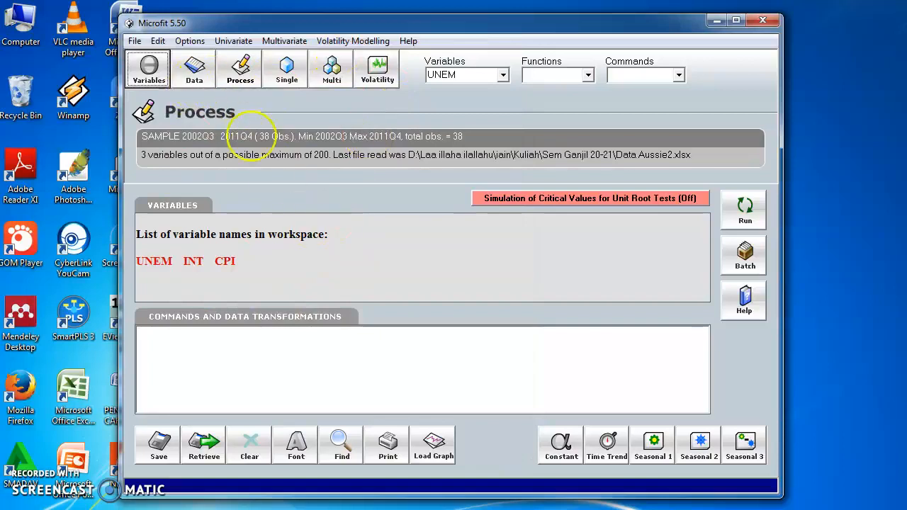
- Add a constant term named INPT and a time trend named TREND to the workspace variables
click(242, 66)
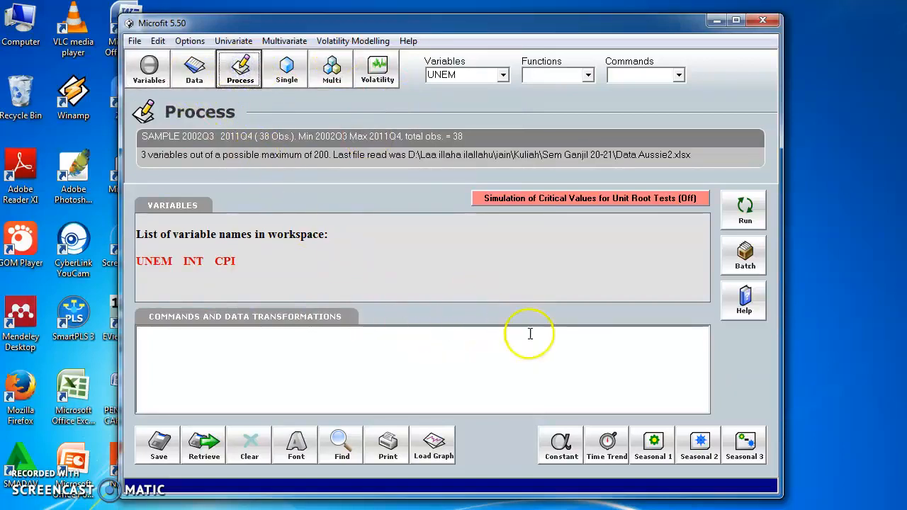
click(560, 446)
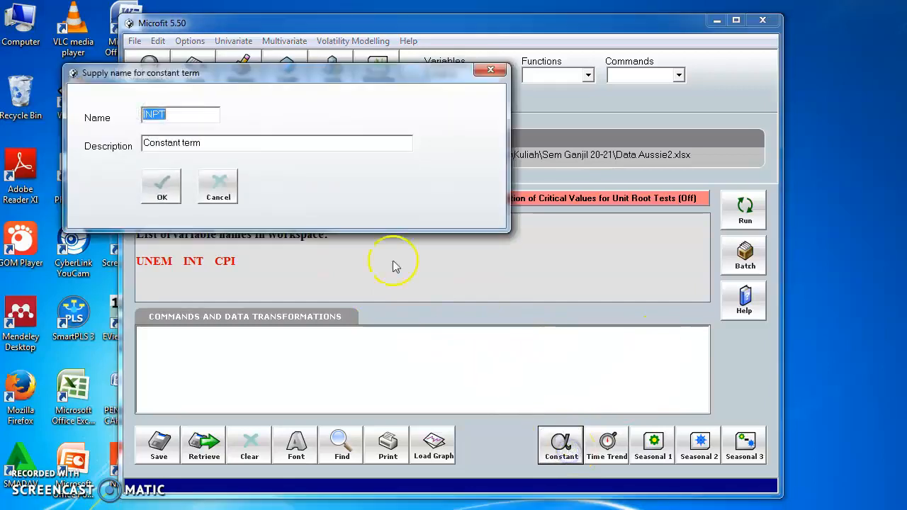
click(161, 200)
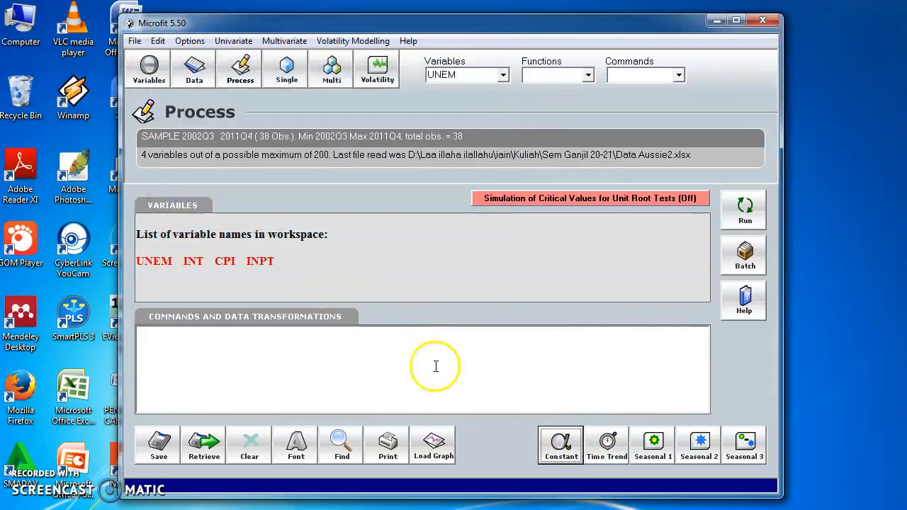
click(601, 449)
click(162, 182)
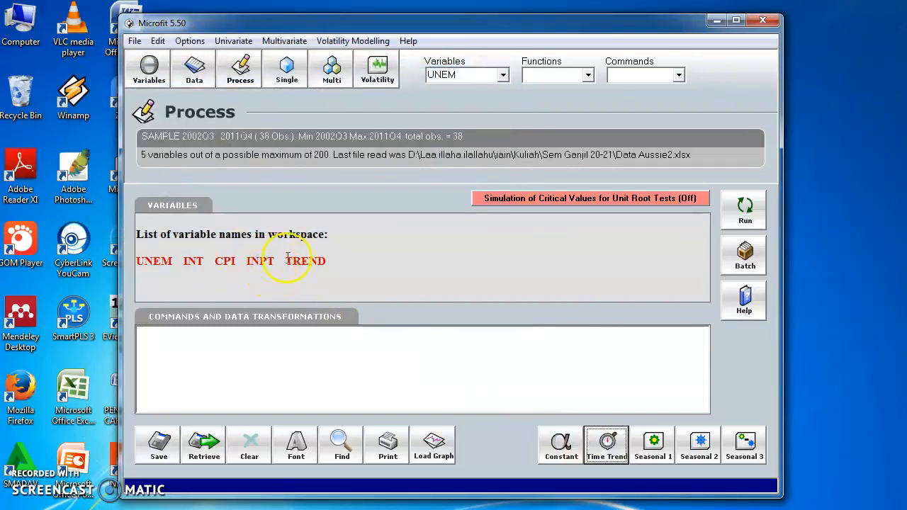
click(335, 259)
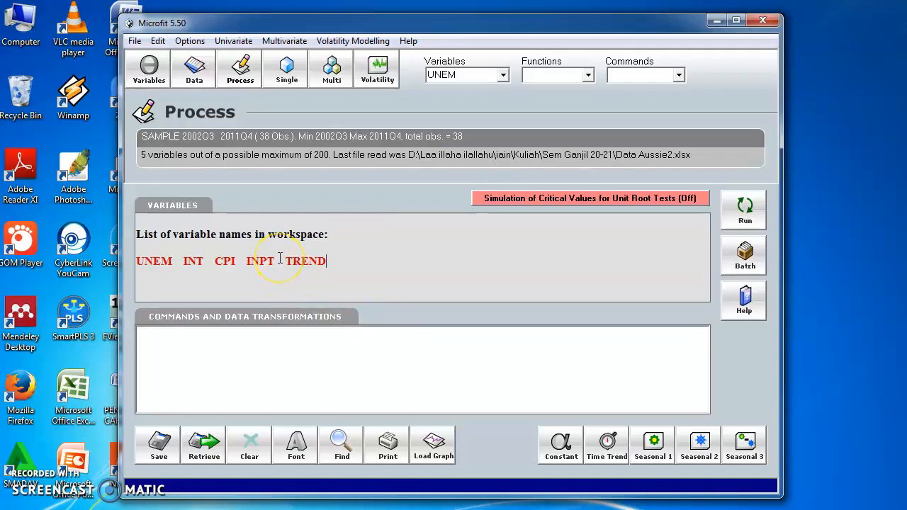
double_click(259, 261)
click(322, 258)
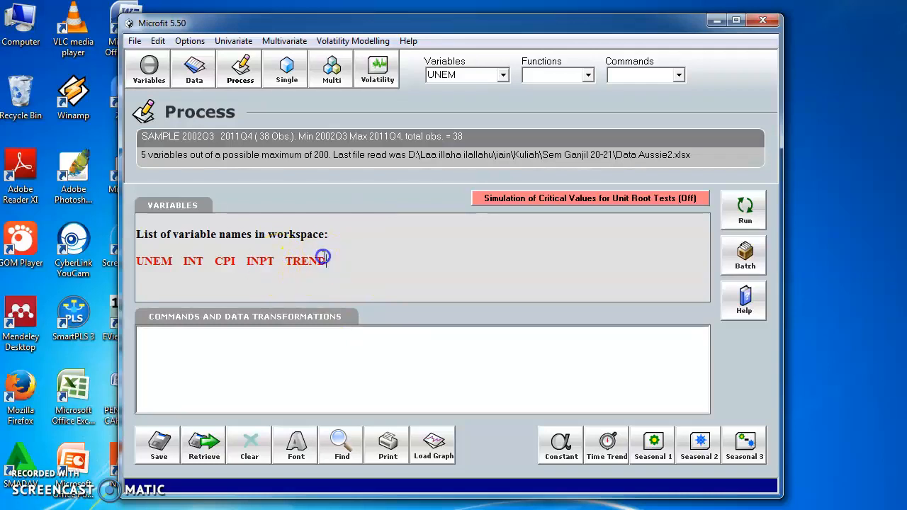
drag(324, 259, 286, 267)
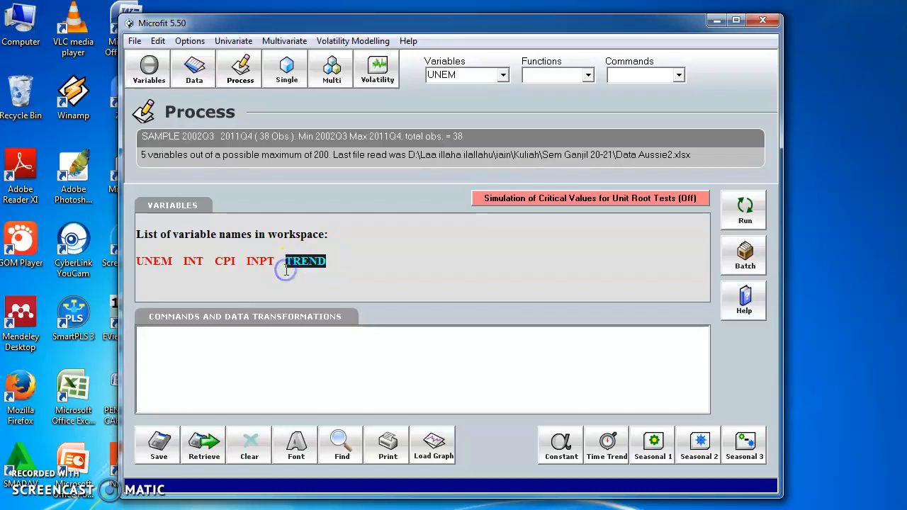
click(339, 293)
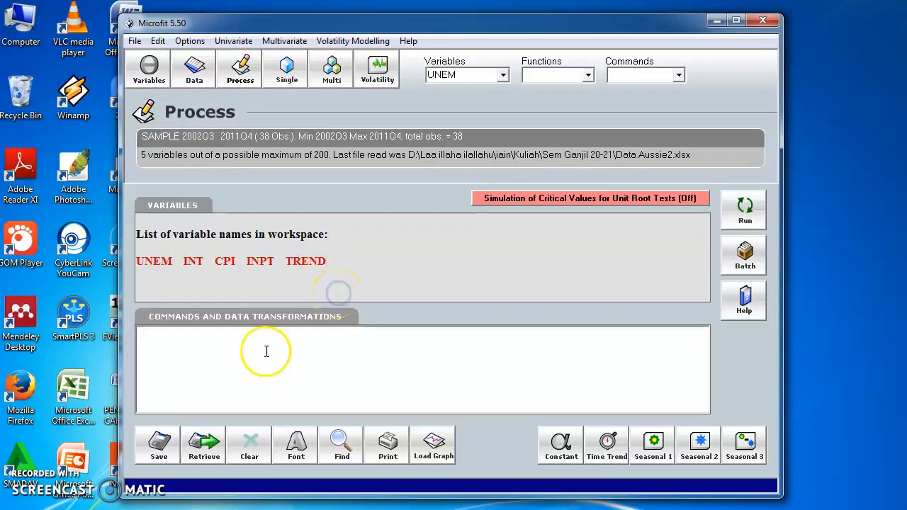
click(292, 403)
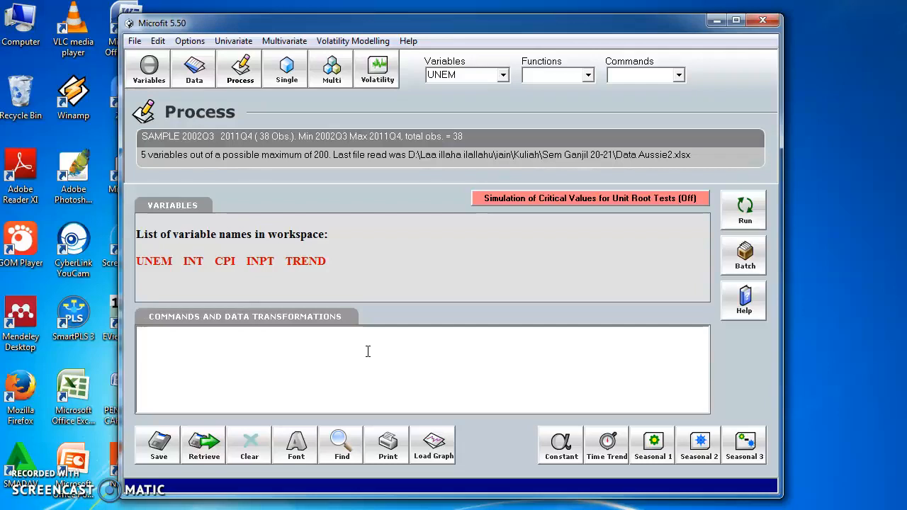
drag(244, 261, 122, 264)
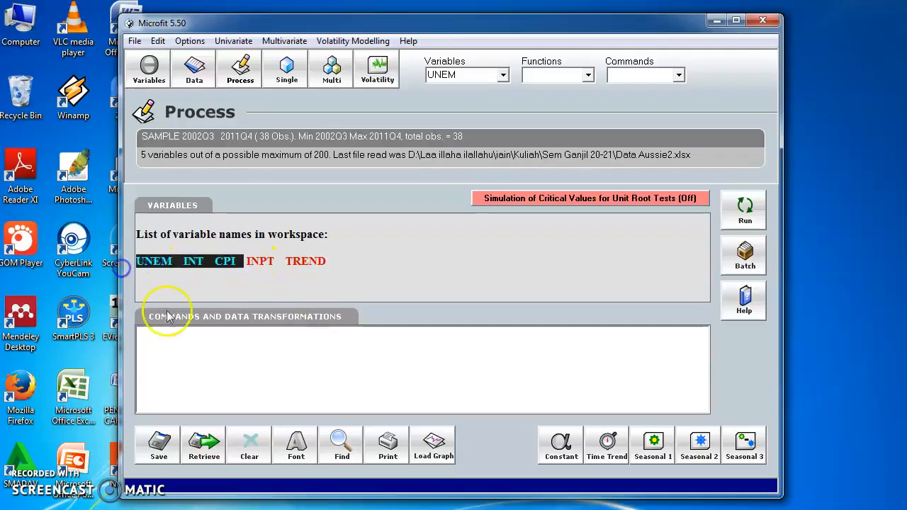
- Enter the log transformation LUNEMP=LOG(UNEM) as the first data transformation command
click(361, 359)
text(L)
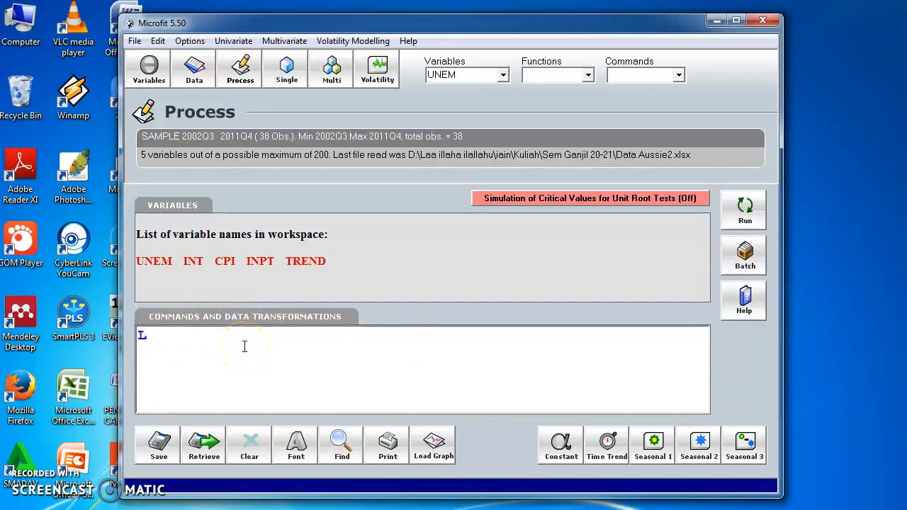
text(u)
key(BackSpace)
text(UNEMP=)
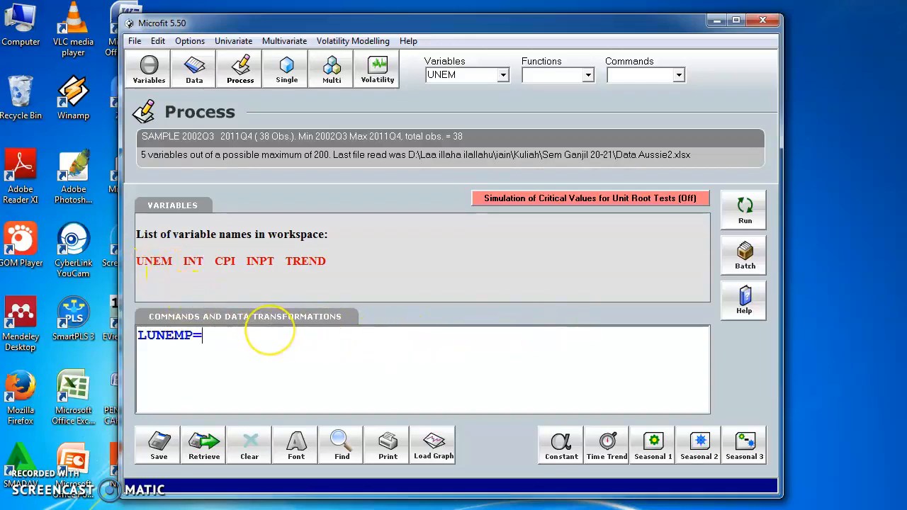
text(LOG(UNEM)
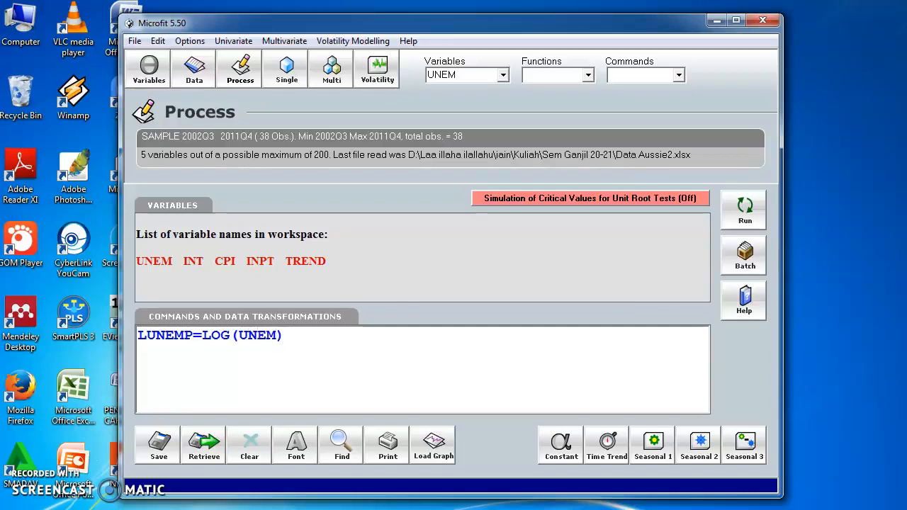
text() ; LINT)
text(=LOG)
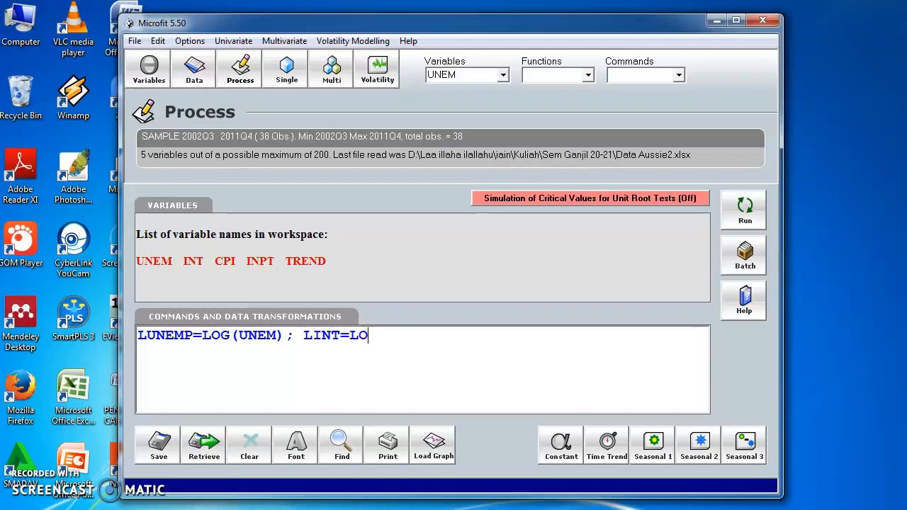
text((INT) ; LO)
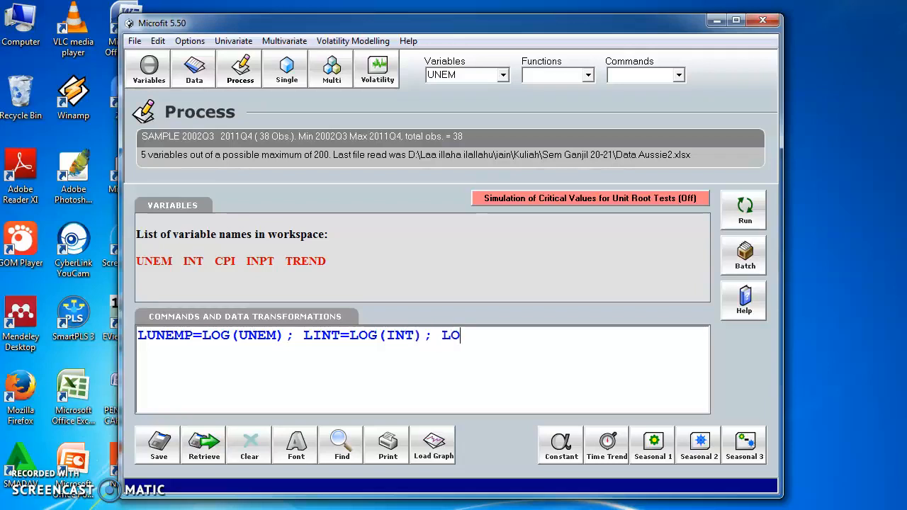
- Append the transformations LINT=LOG(INT) and LCPI=LOG(CPI), separated by semicolons, and run all the commands
key(BackSpace)
text(CPI=LOG(CPI) ;)
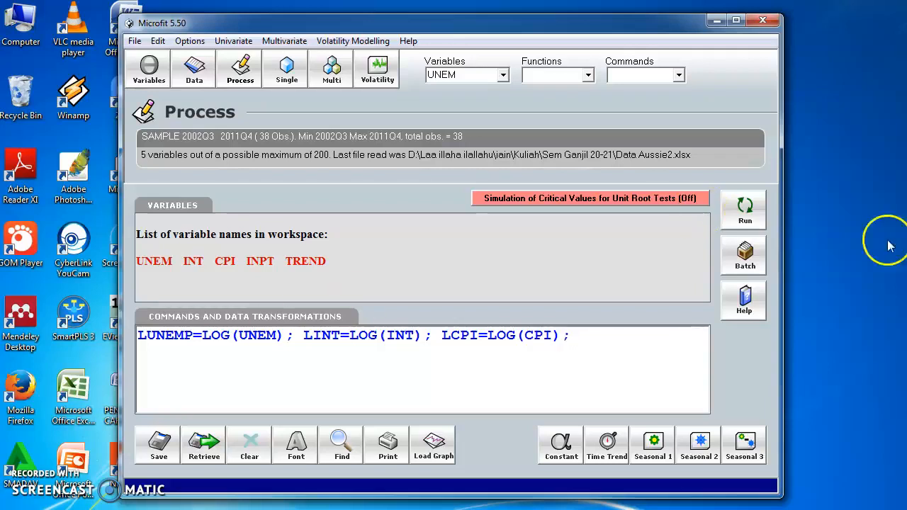
click(745, 208)
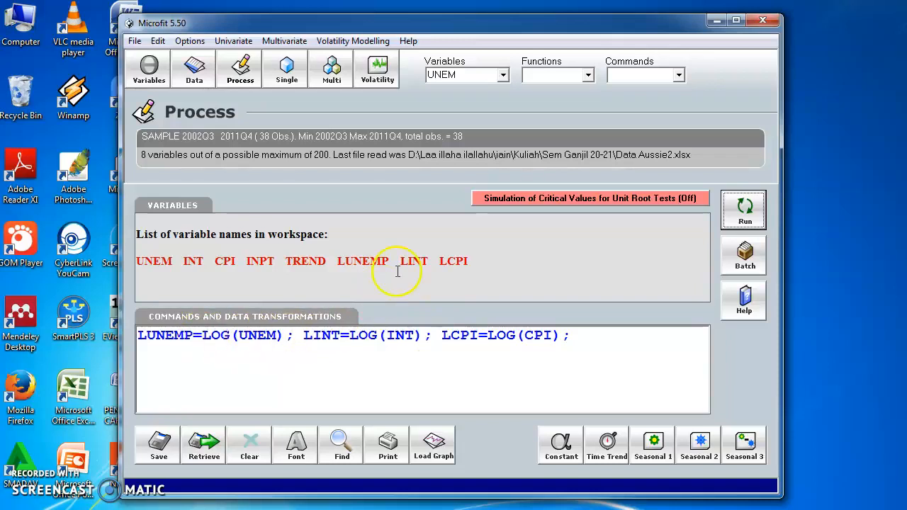
- Rewrite the first transformation, LUNEMP=LOG(UNEM), as DUNEMP=LUNEM
click(144, 335)
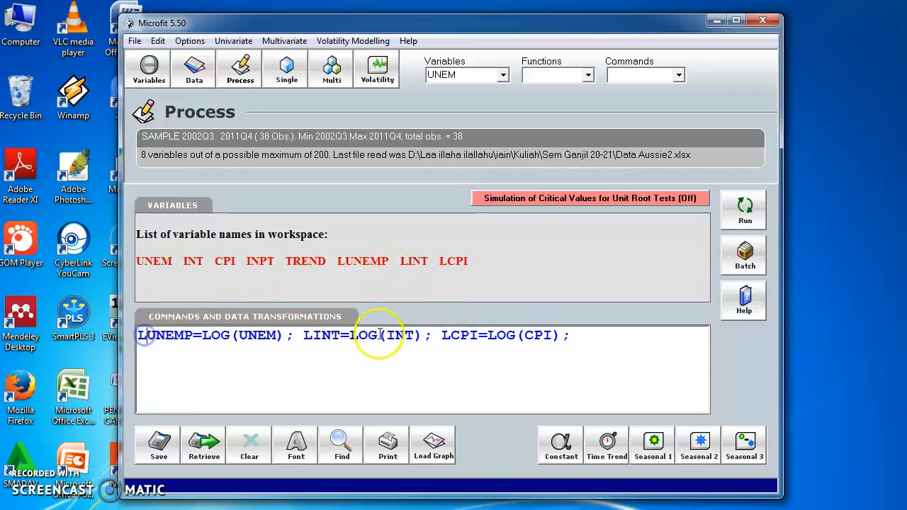
key(BackSpace)
text(D)
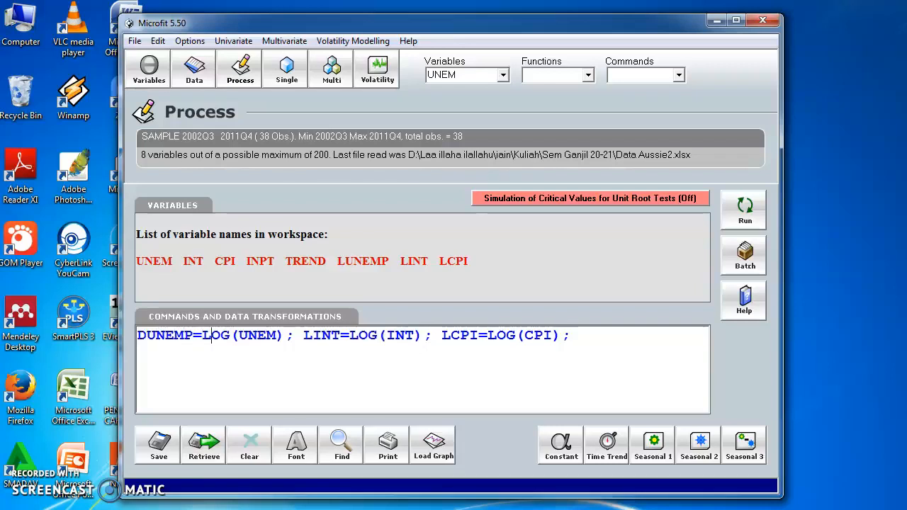
key(Delete)
key(Delete)
key(Delete)
key(Delete)
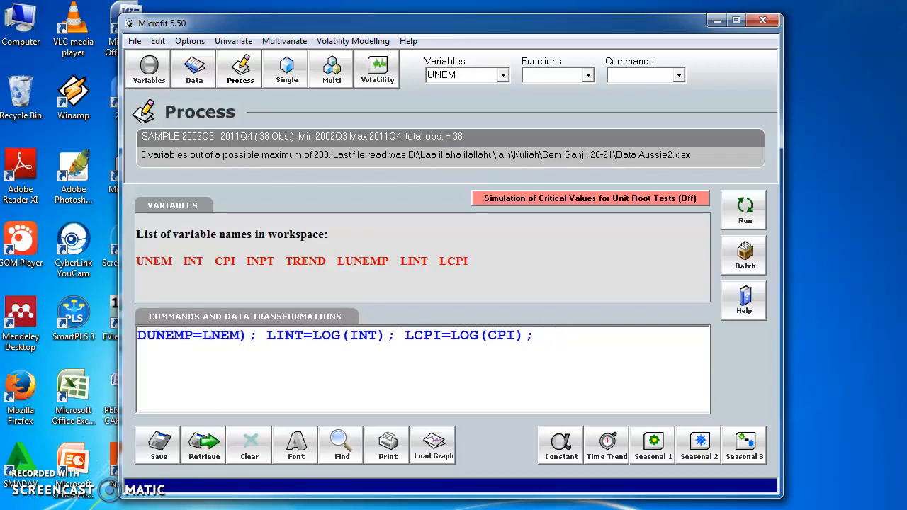
text(U)
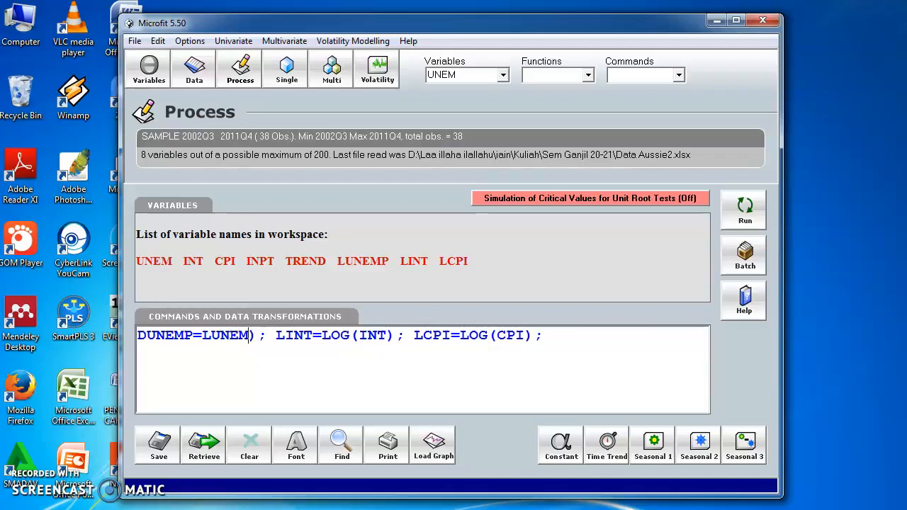
key(Delete)
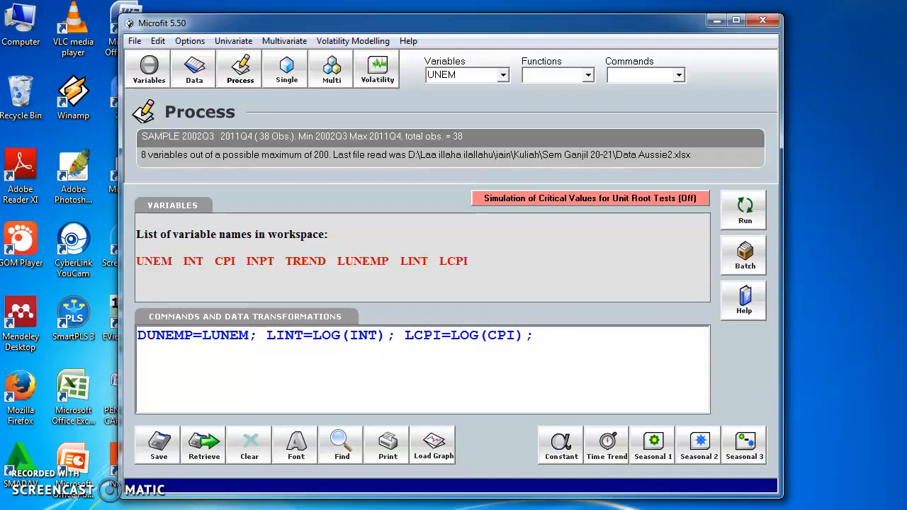
- Subtract the lagged term LUNEM(-1) in the DUNEMP transformation to form a first difference
text(-L)
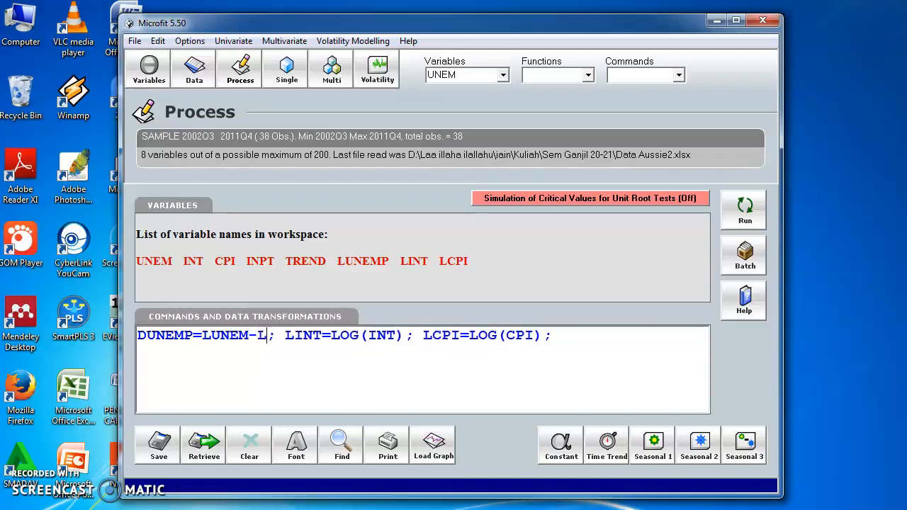
text(UNE)
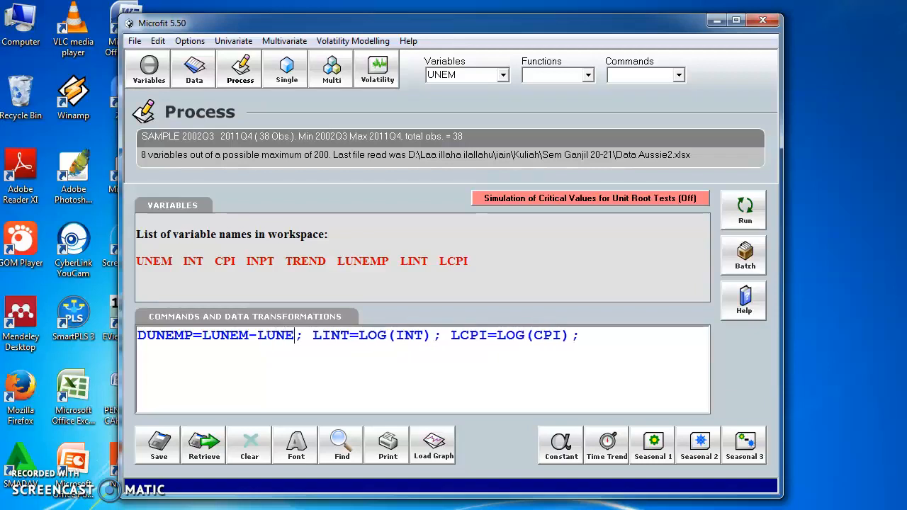
text(M()
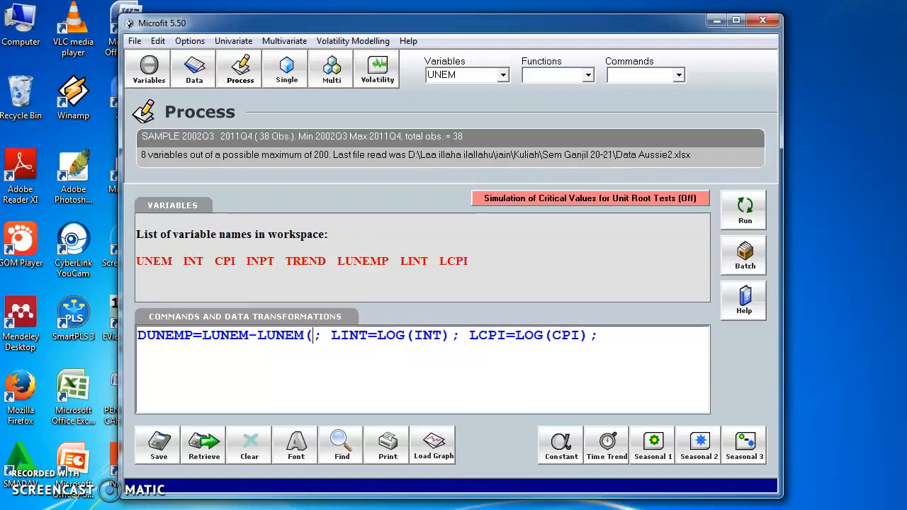
text(-1)
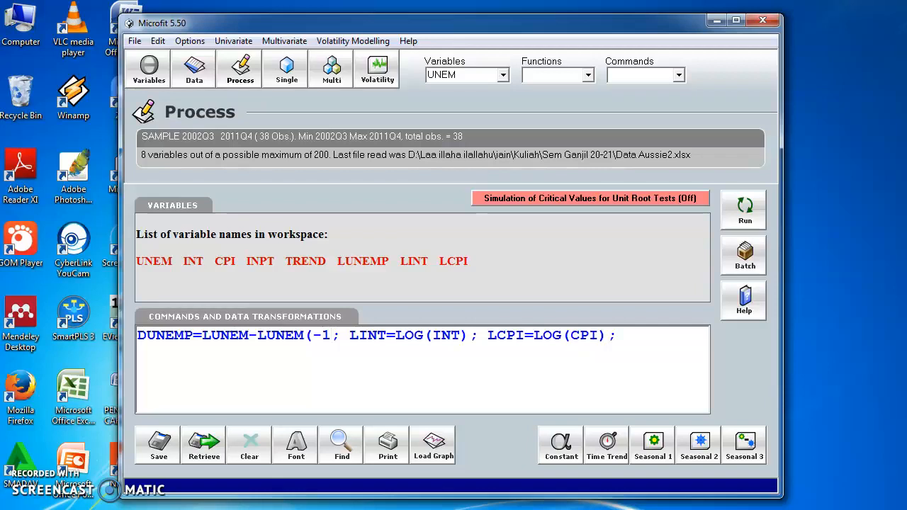
text())
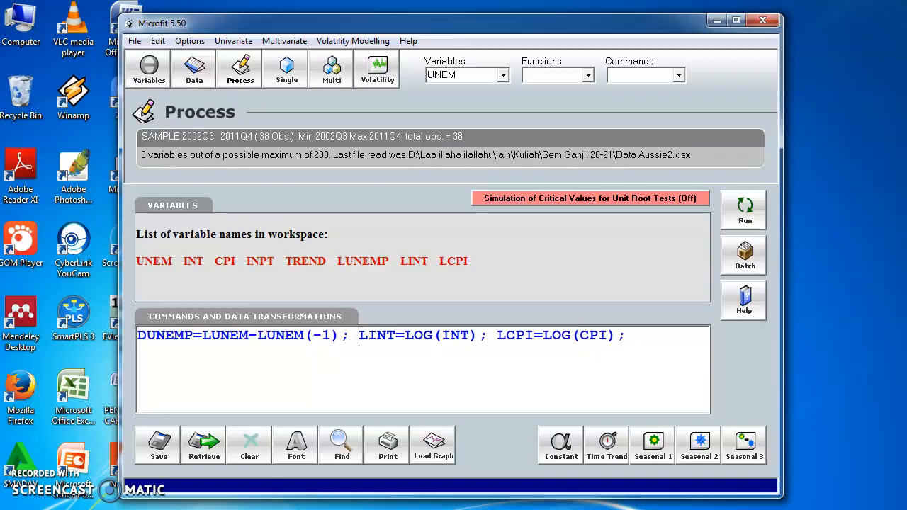
- Rewrite the second transformation, LINT=LOG(INT), as the first difference DINT=LINT-LINT(-1)
key(shift+Right)
text(D)
key(shift+Right)
key(shift+Right)
key(shift+Right)
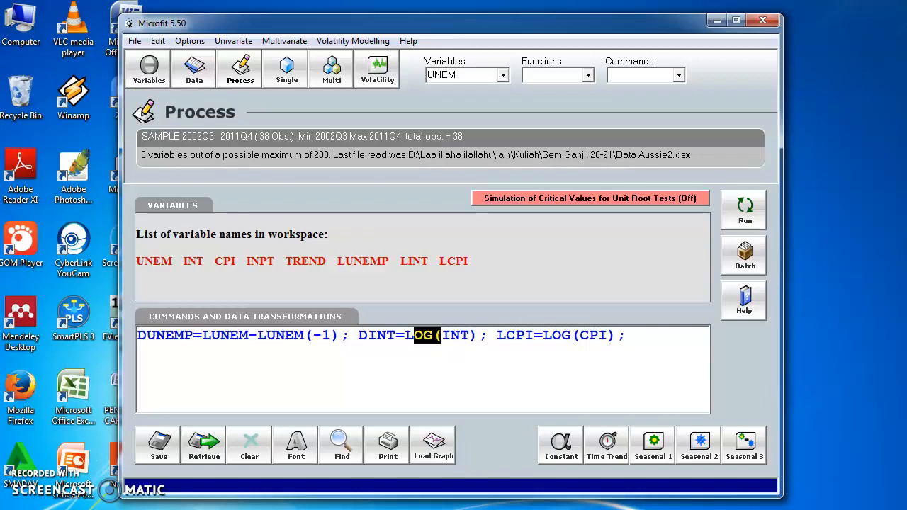
key(Delete)
text(-LINT)
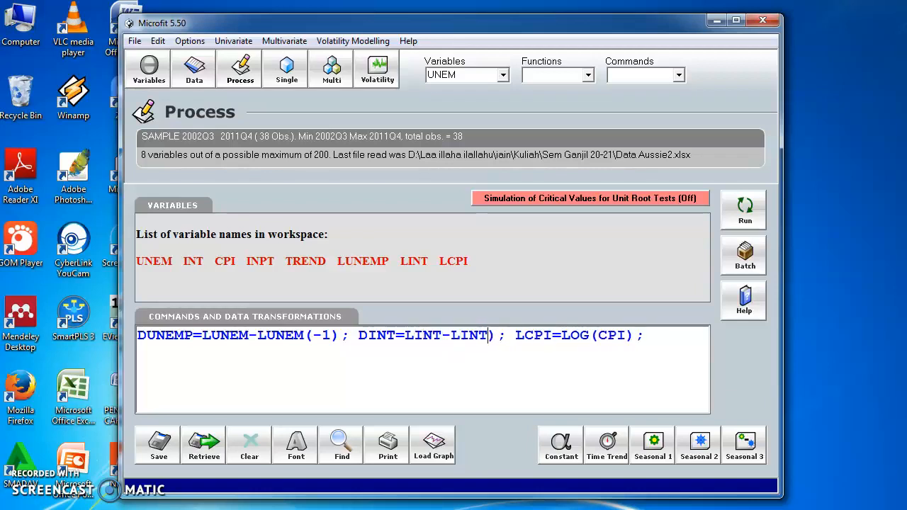
text(()
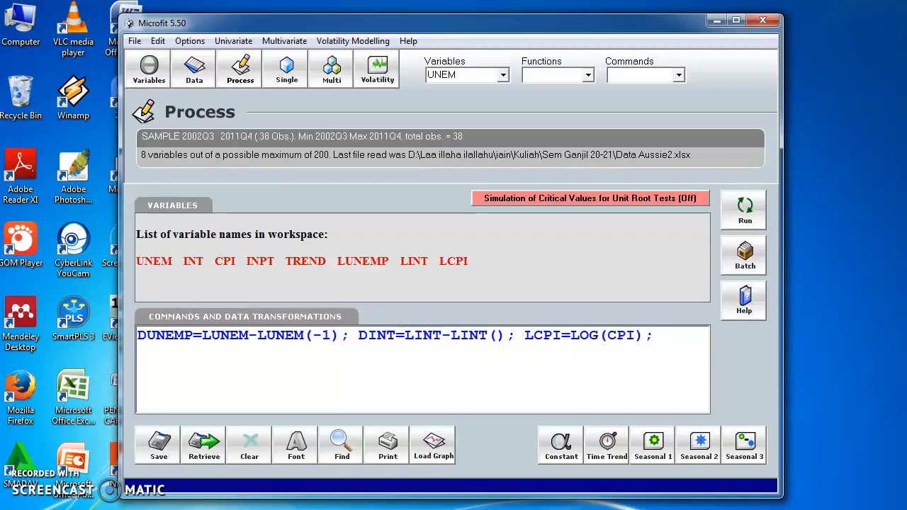
text(-1)
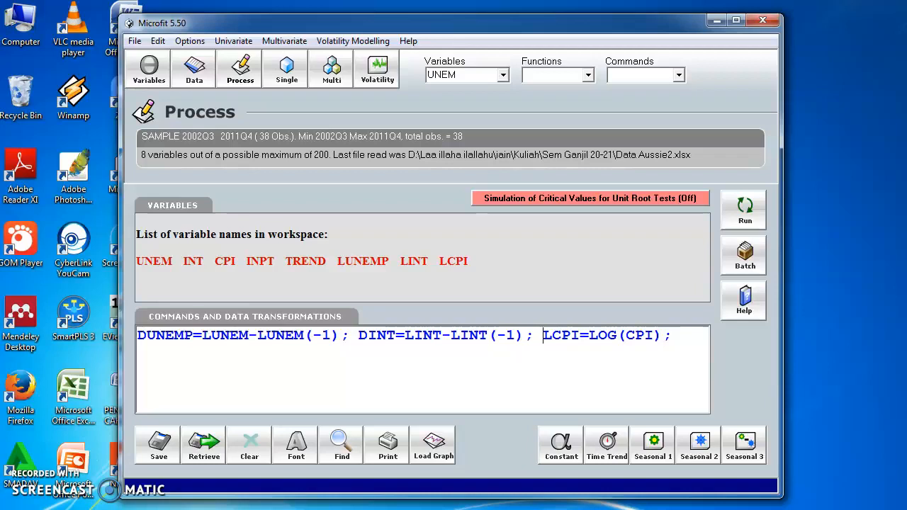
- Rewrite the third transformation as DCPI=LCPI-LCPI(-1) and try to run all three commands
drag(543, 336, 552, 335)
text(D)
drag(599, 336, 626, 336)
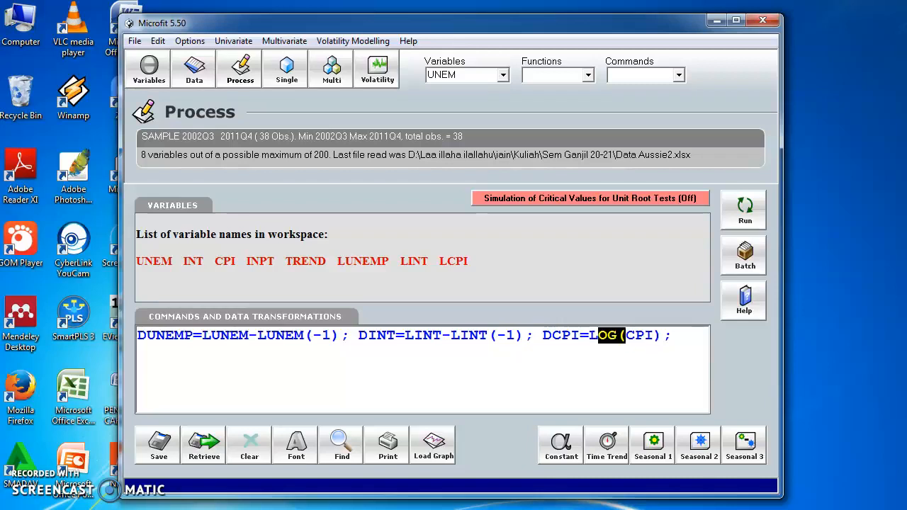
key(BackSpace)
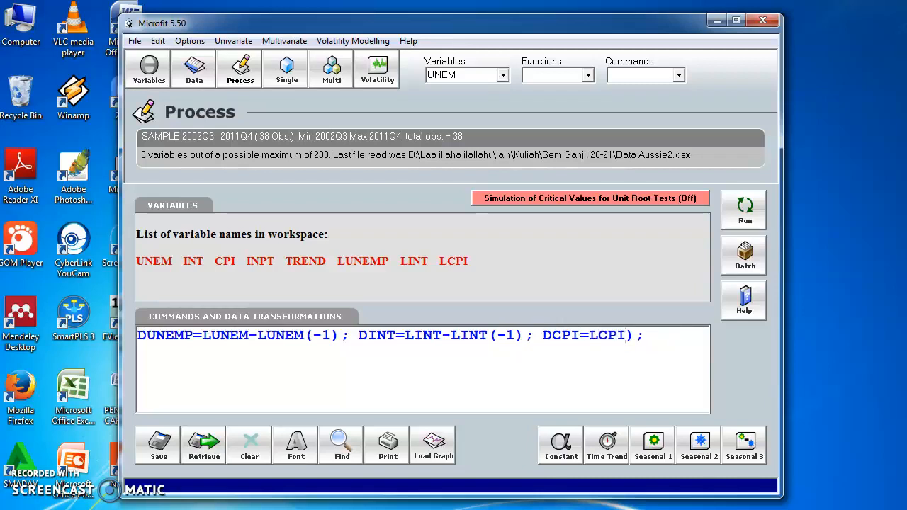
text(-LCPI(-1)
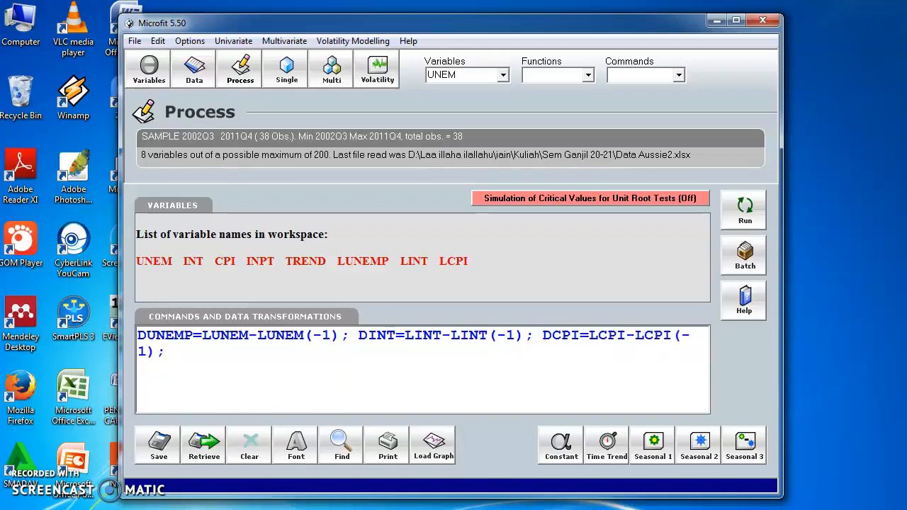
click(746, 209)
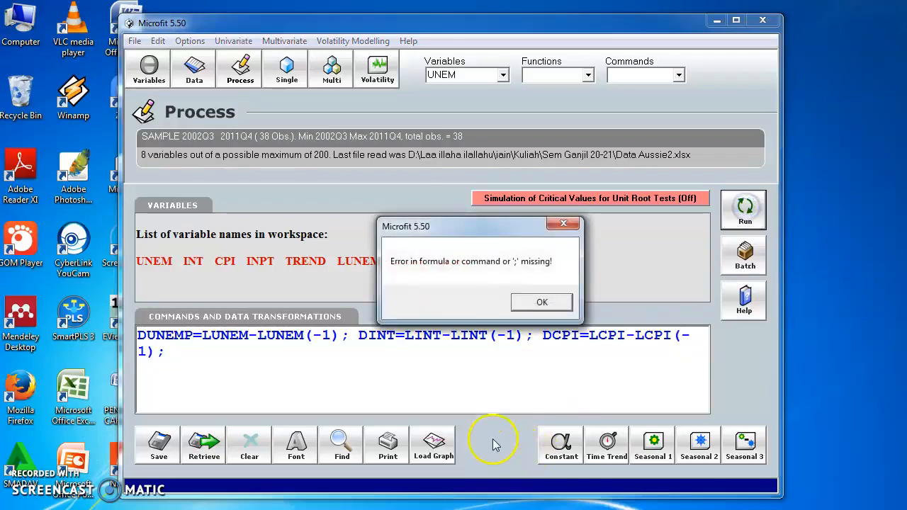
click(542, 303)
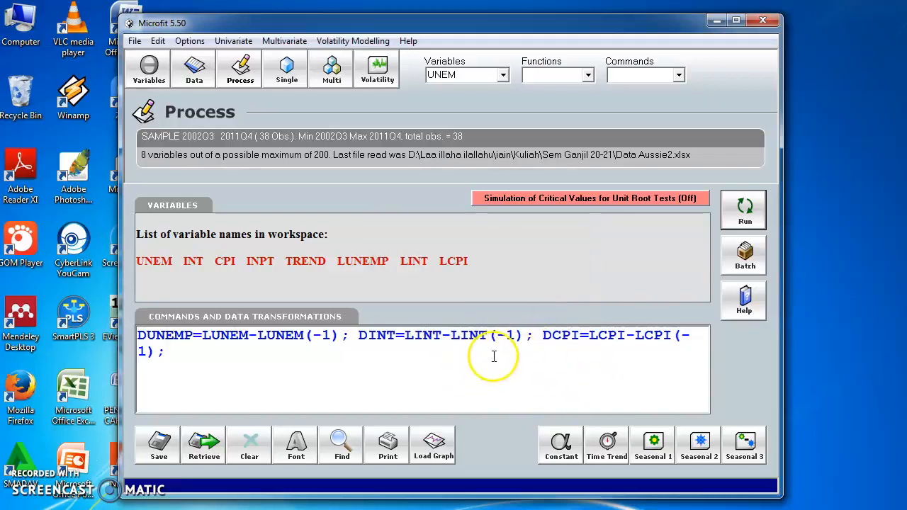
- Delete the DCPI transformation and try to run the remaining DUNEMP and DINT commands
click(539, 341)
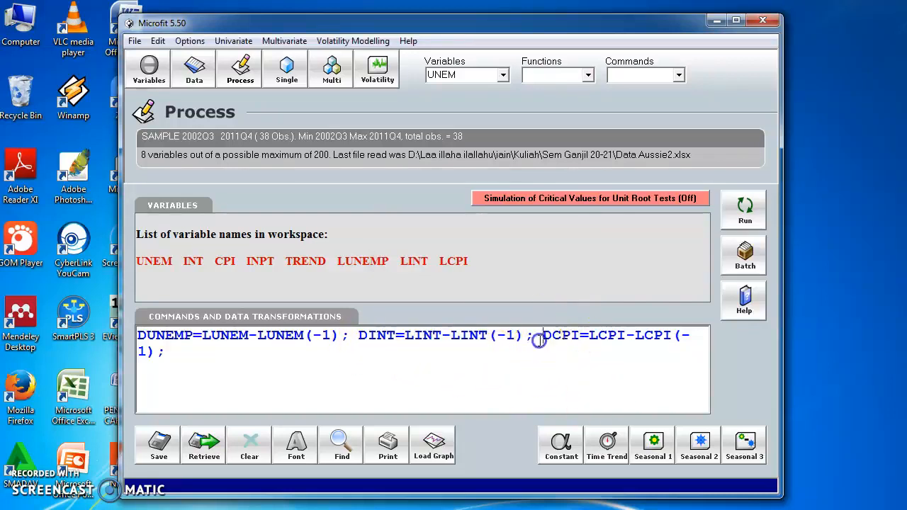
drag(539, 340, 607, 409)
key(Delete)
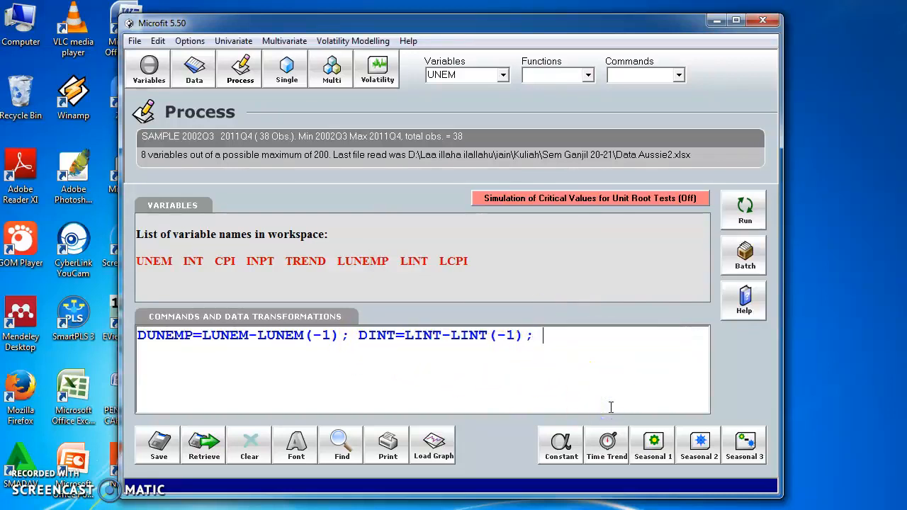
click(746, 201)
click(555, 302)
click(571, 343)
key(BackSpace)
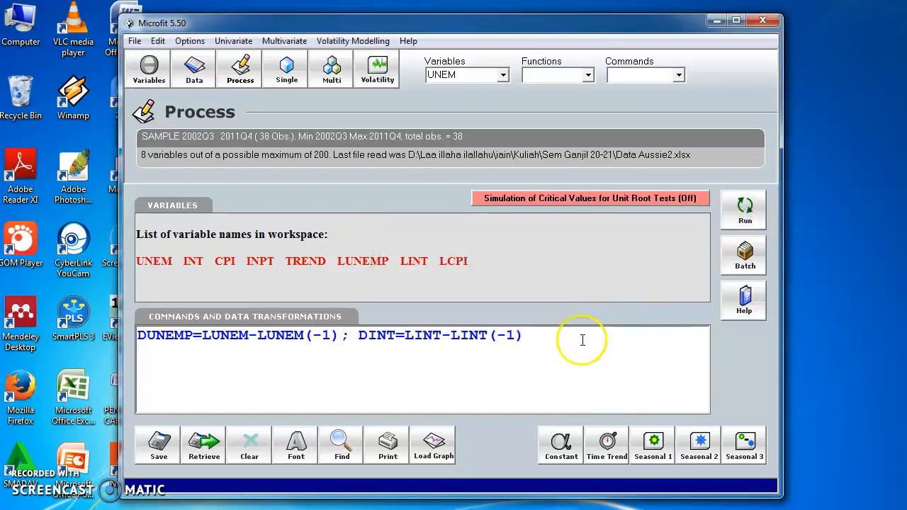
click(742, 229)
click(560, 303)
- Delete the DINT transformation and try to run DUNEMP=LUNEM-LUNEM(-1) on its own
drag(556, 331, 338, 367)
key(Delete)
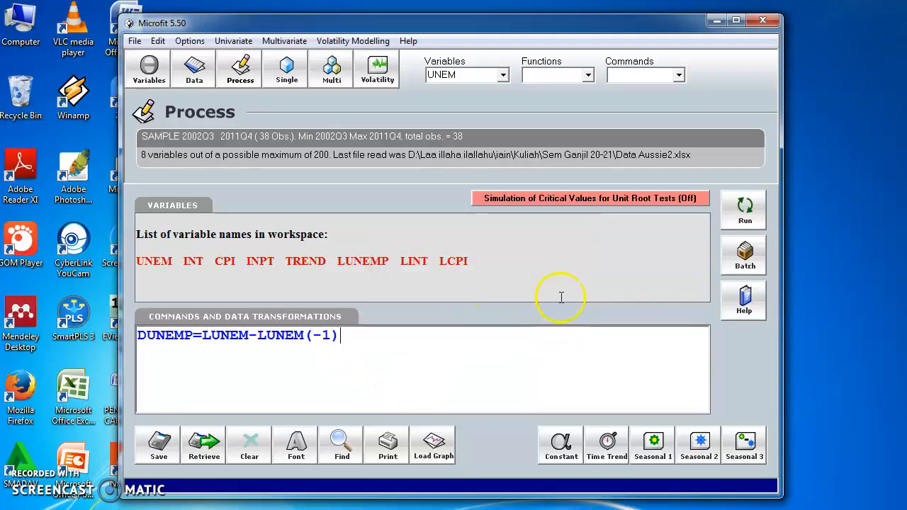
click(737, 207)
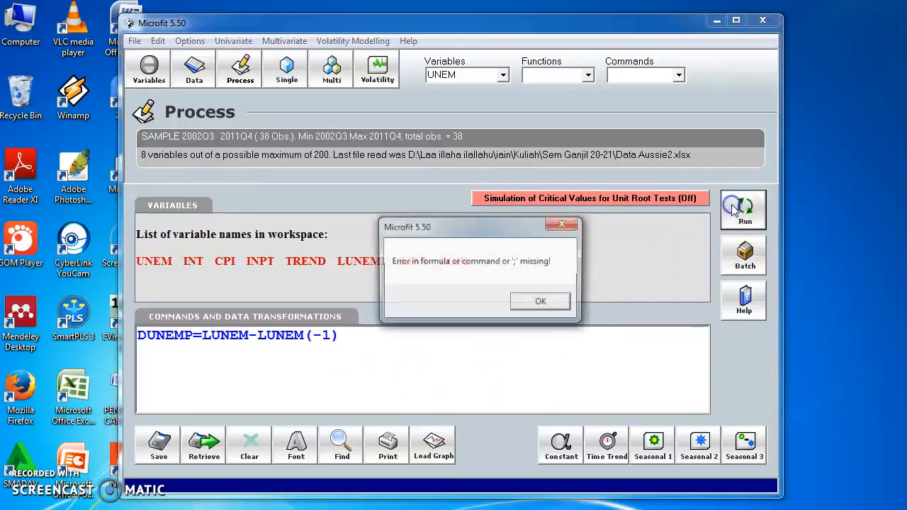
click(542, 303)
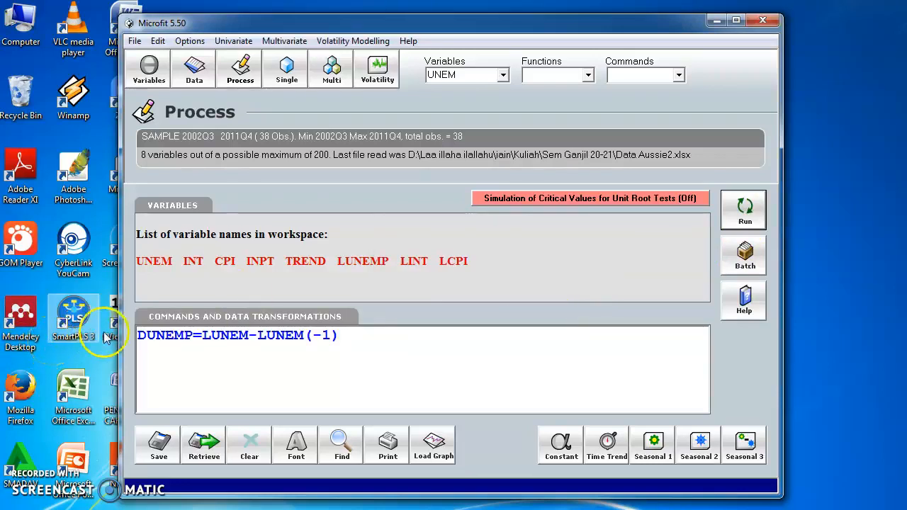
- Correct both LUNEM terms to read DUNEMP=LUNEMP-LUNEMP(-1), and run the command
click(192, 337)
click(248, 337)
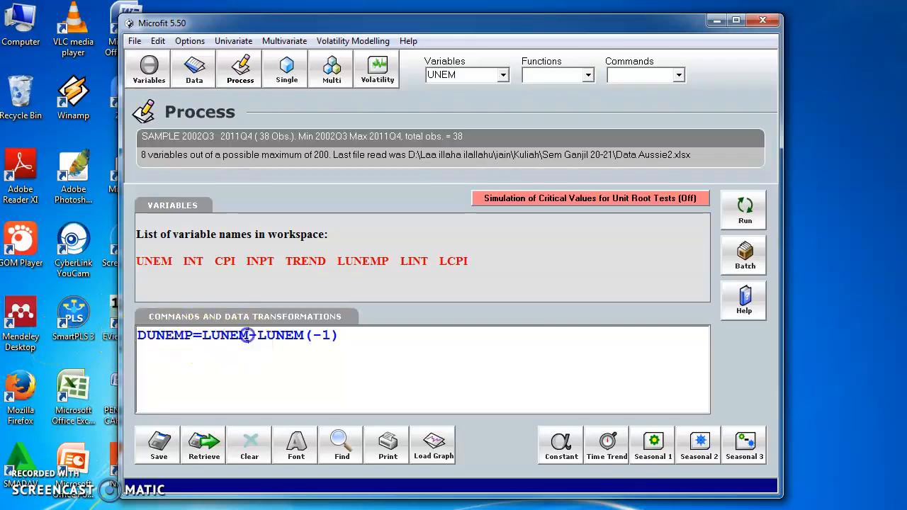
click(290, 340)
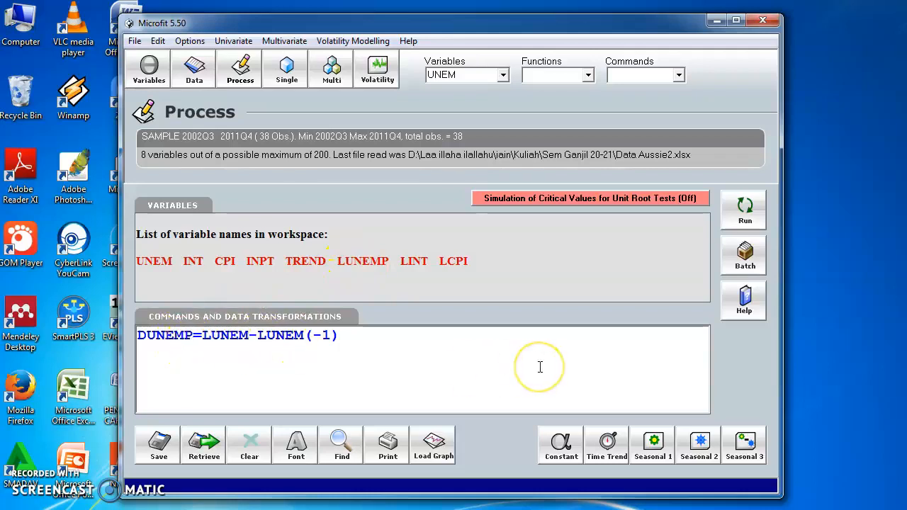
text(P)
key(Right)
key(Right)
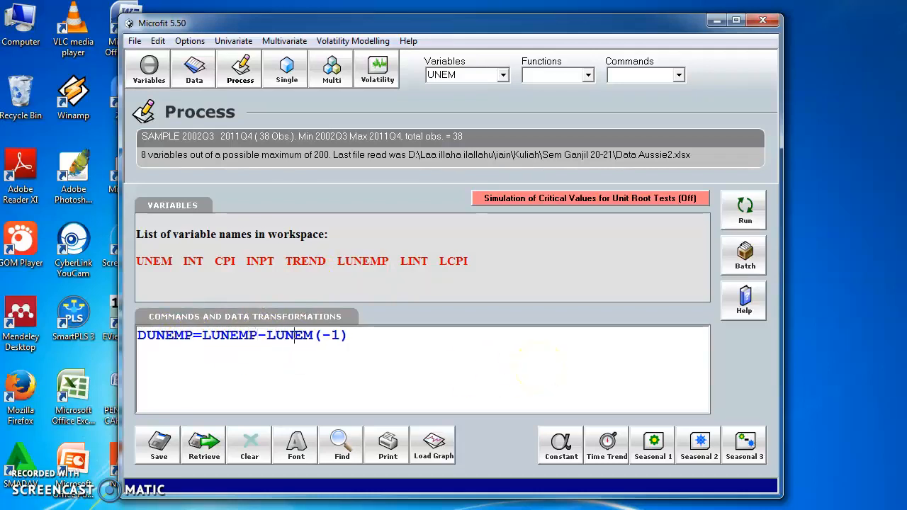
text(P)
click(746, 222)
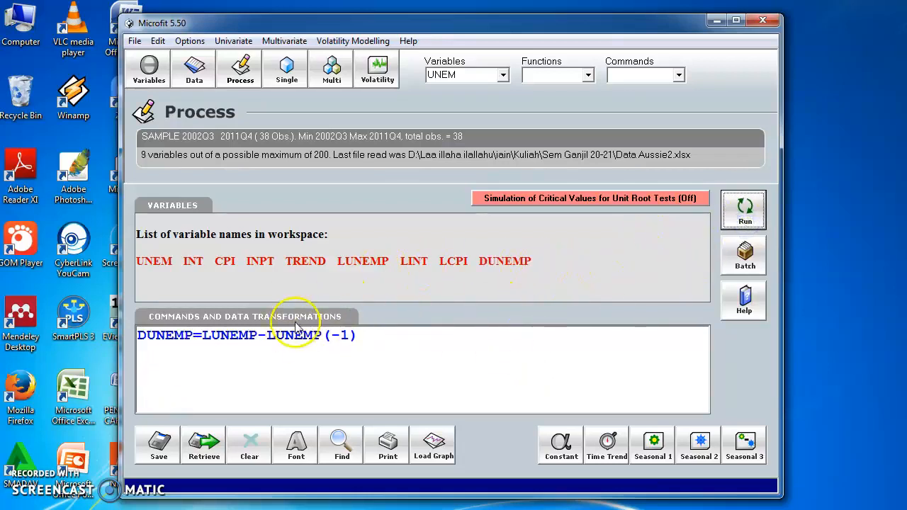
click(253, 336)
drag(254, 337, 253, 340)
click(434, 261)
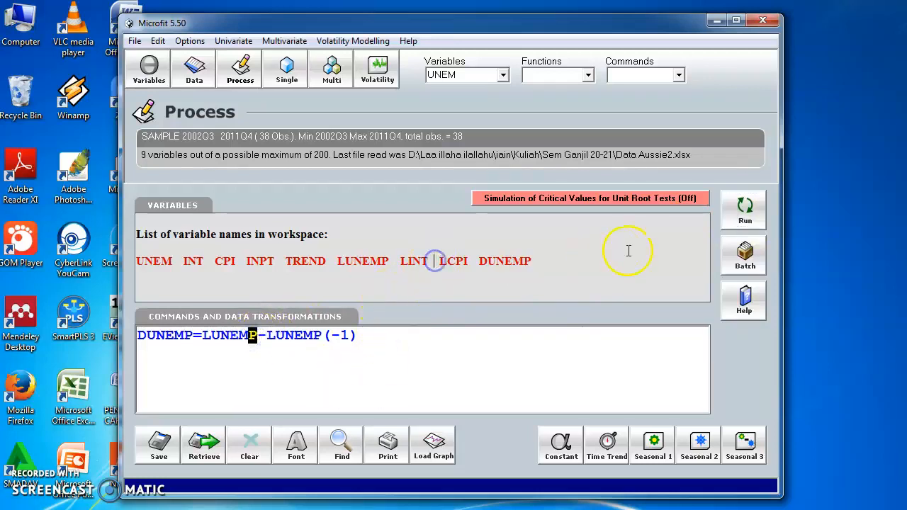
click(345, 353)
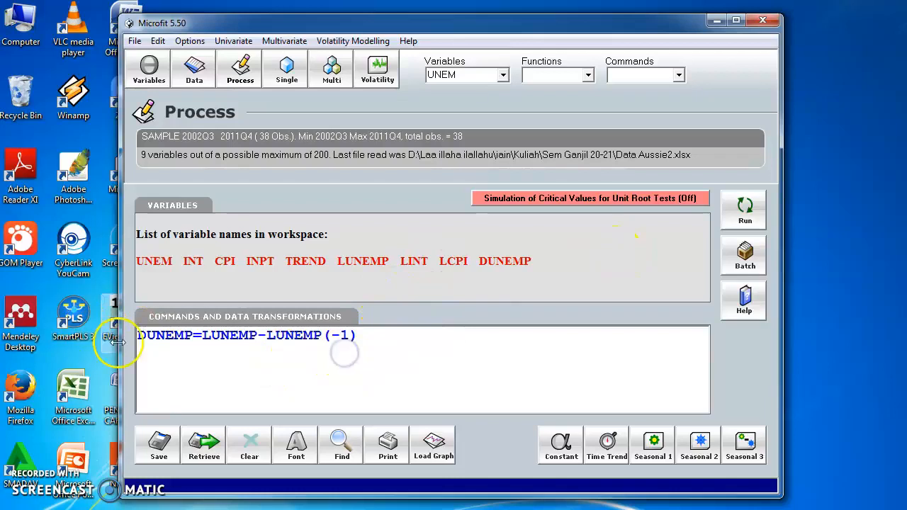
- Rename the target variable of the differencing transformation as DINT
drag(138, 336, 147, 336)
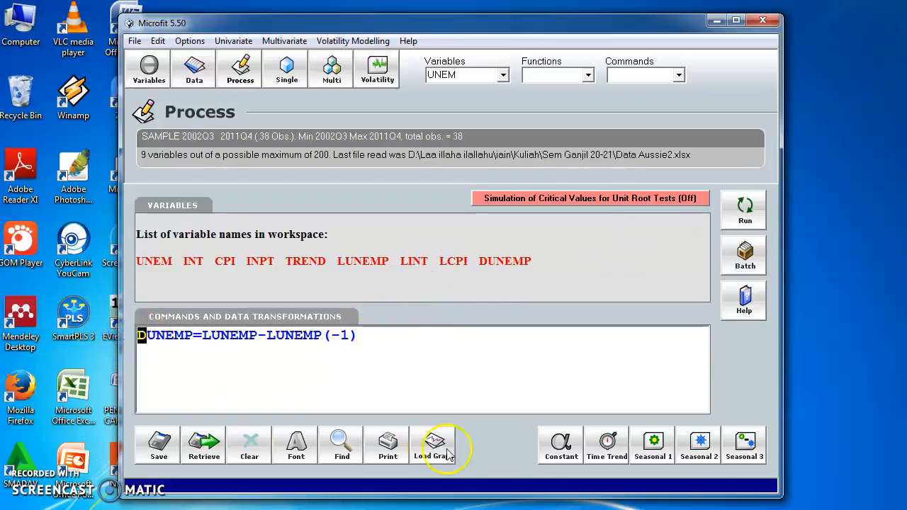
key(Right)
key(shift+Right)
key(shift+Right)
key(shift+Right)
key(shift+Right)
key(shift+Right)
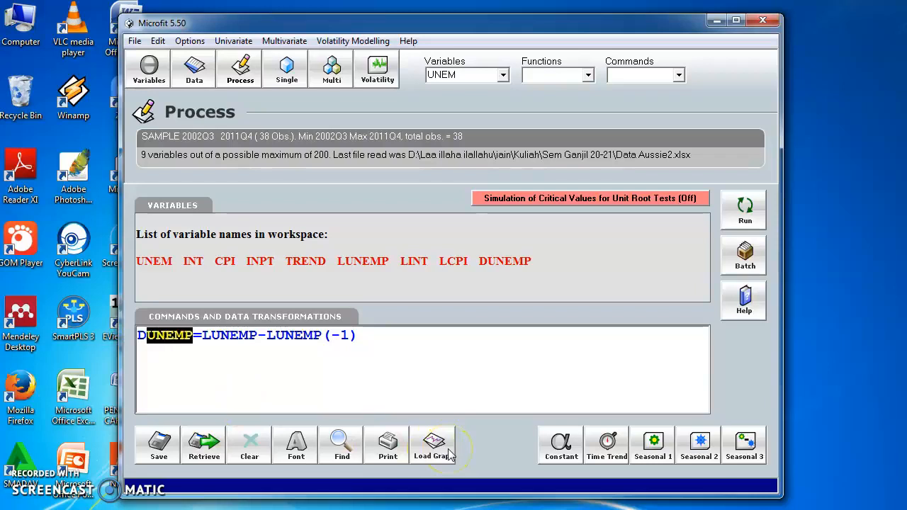
text(INT)
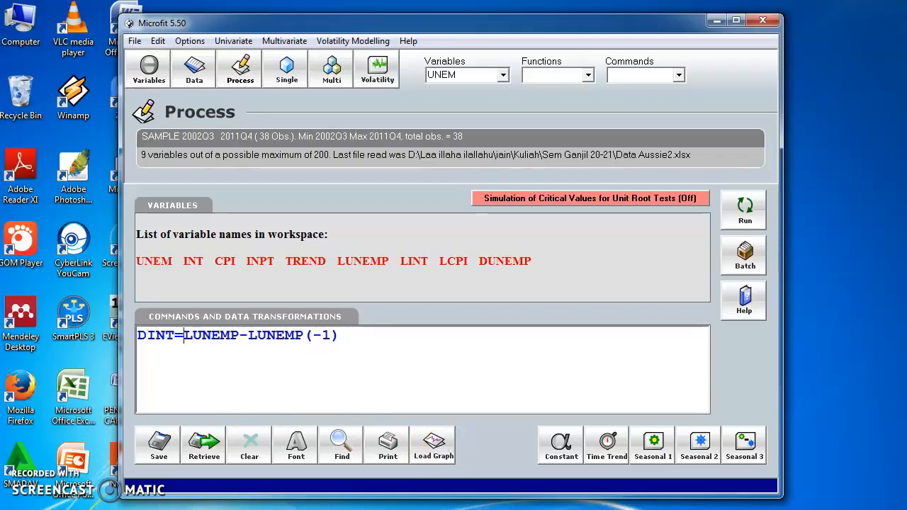
- Replace both LUNEMP terms with LINT to form DINT=LINT-LINT(-1), and run the command
key(shift+Right)
key(shift+Right)
key(shift+Right)
key(shift+Right)
key(shift+Right)
text(INT)
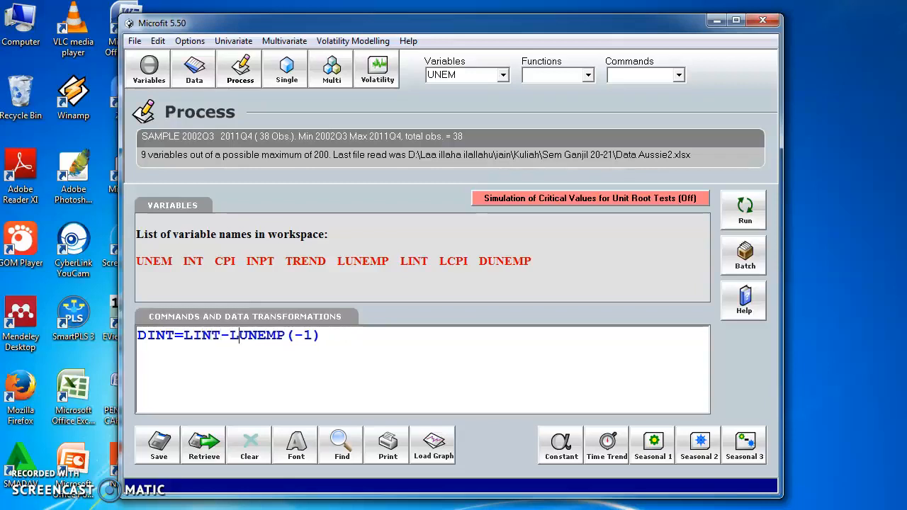
key(shift+Right)
key(shift+Right)
key(shift+Right)
key(shift+Right)
key(shift+Right)
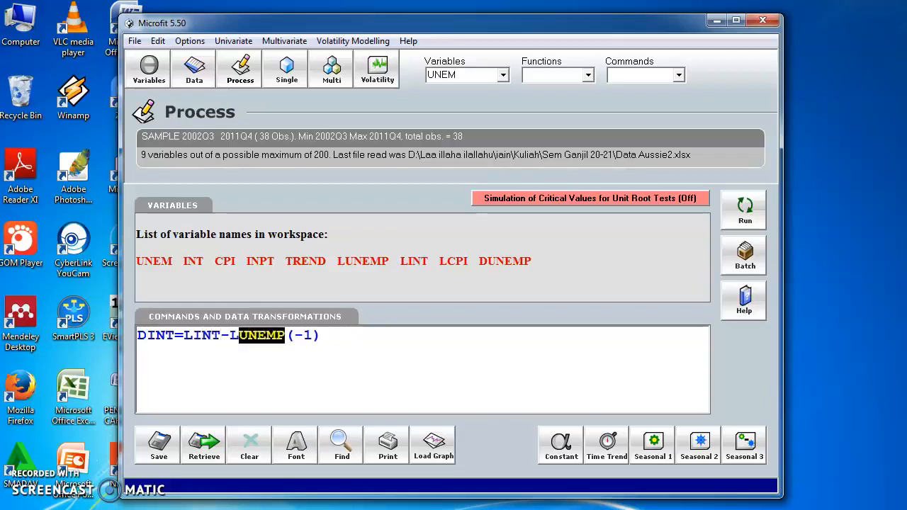
text(INT)
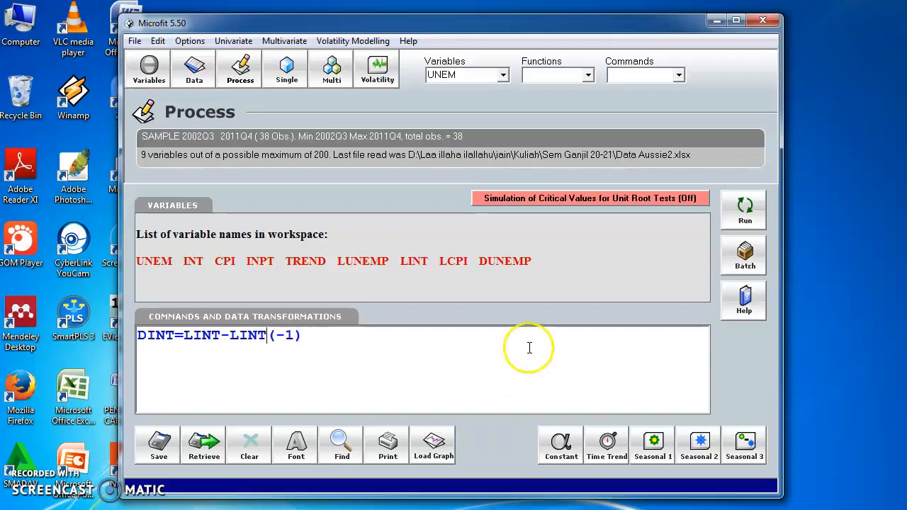
click(745, 208)
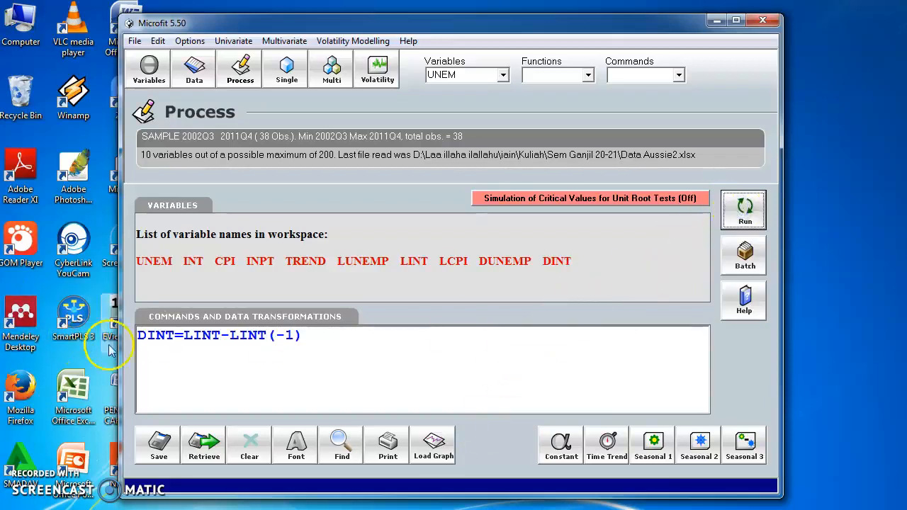
- Rename the target variable of the differencing transformation as DCPI
click(149, 344)
key(shift+Right)
key(shift+Right)
key(shift+Right)
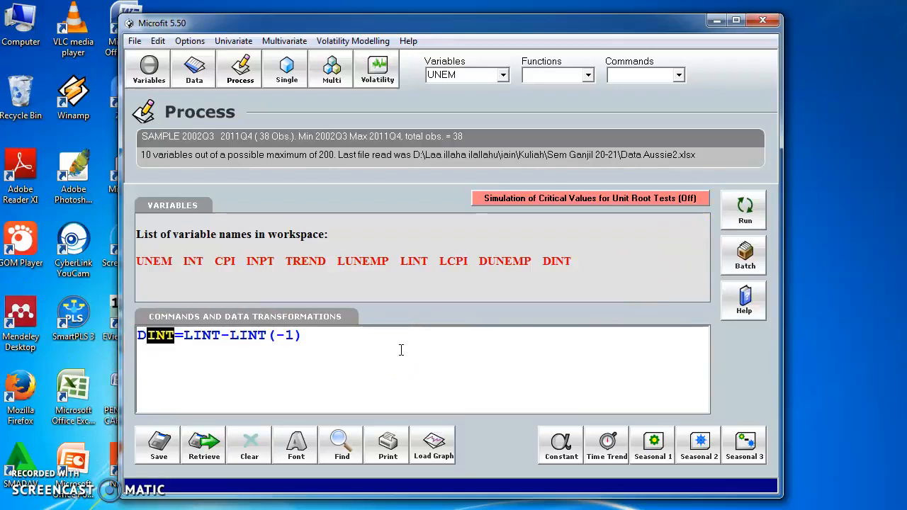
text(CPI)
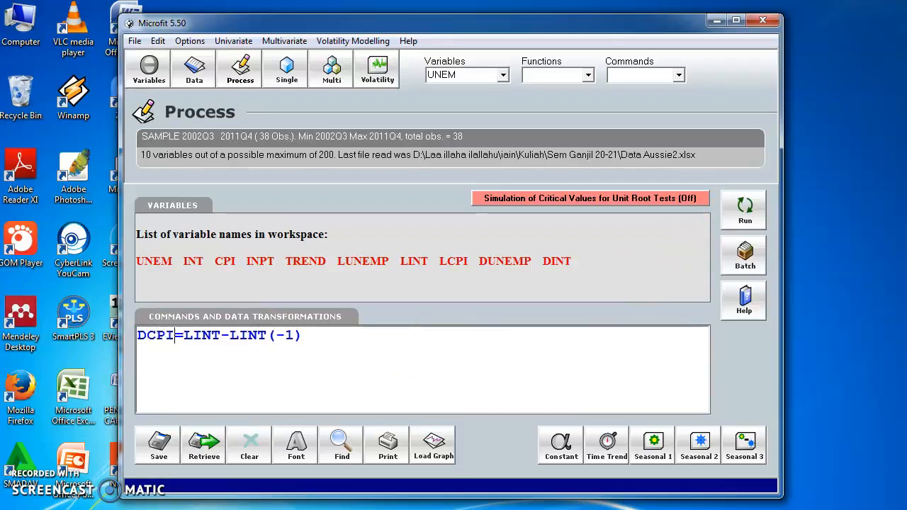
- Replace both LINT terms with LCPI to form DCPI=LCPI-LCPI(-1), and run the command
key(shift+Right)
key(shift+Right)
key(shift+Right)
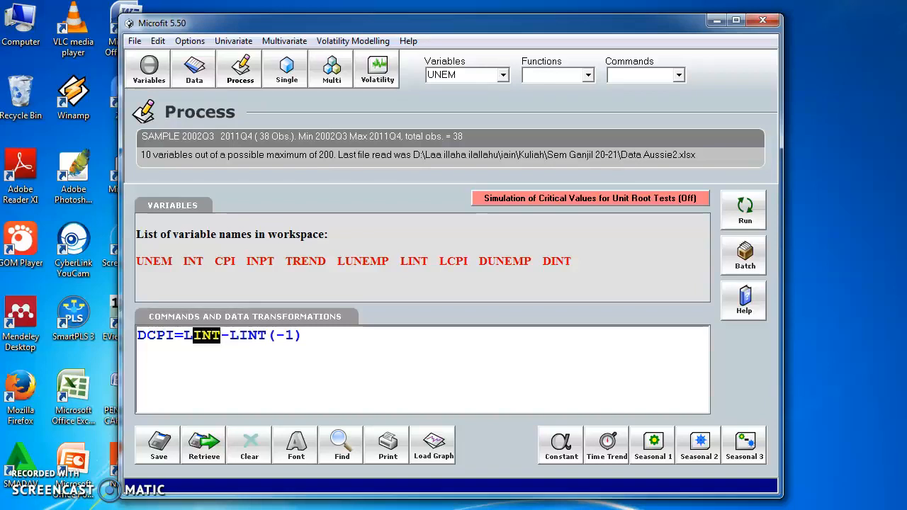
text(CPI)
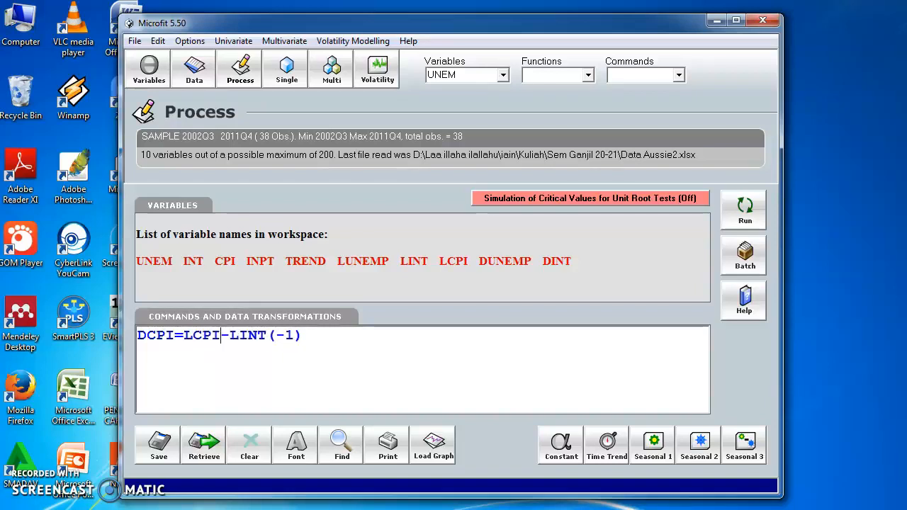
key(Right)
key(Right)
key(shift+Right)
key(shift+Right)
key(shift+Right)
text(CPI)
click(746, 206)
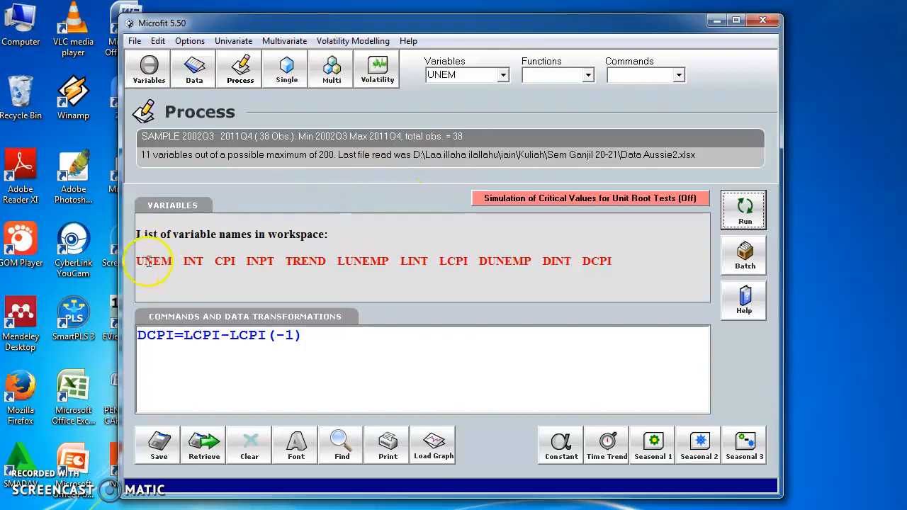
- Review the original series and the log variables in the workspace's list of variable names
drag(172, 262, 131, 258)
drag(204, 261, 183, 261)
drag(237, 262, 215, 261)
click(438, 346)
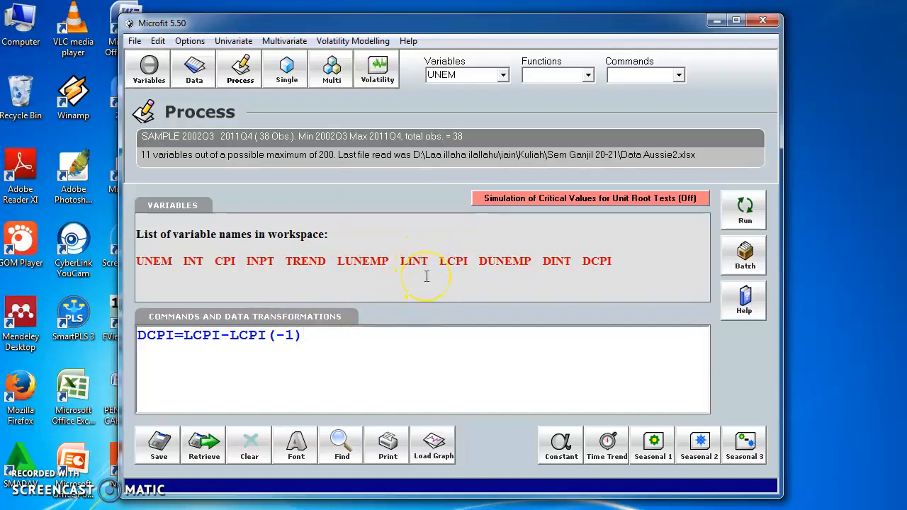
click(280, 371)
drag(390, 262, 383, 262)
click(387, 345)
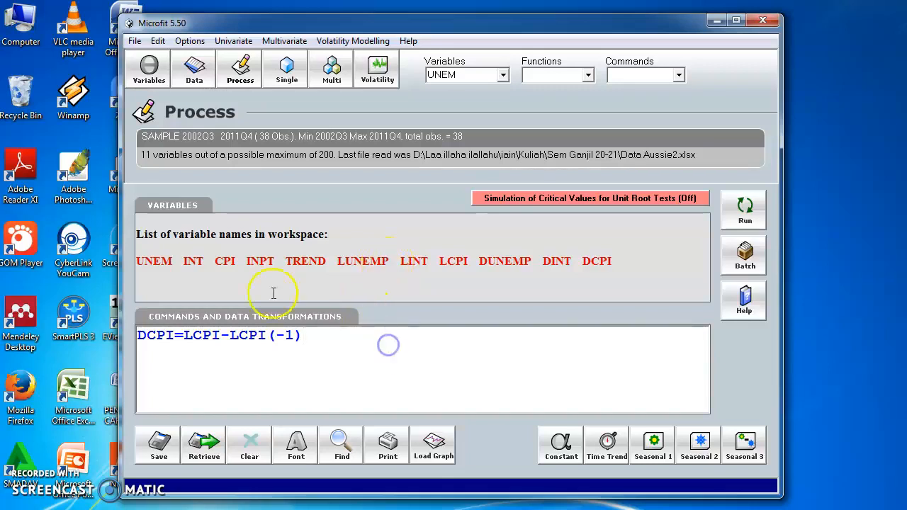
- Delete the DCPI transformation so the command editor is empty
drag(305, 346, 34, 341)
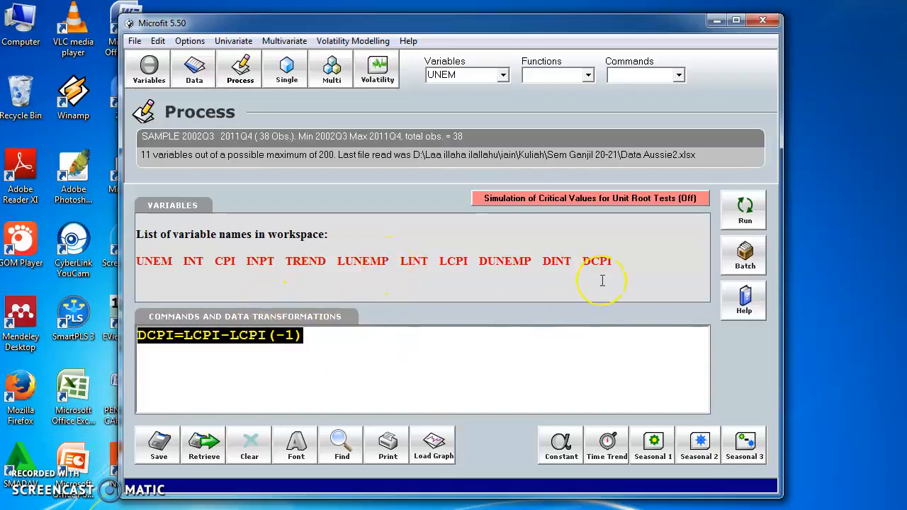
key(Delete)
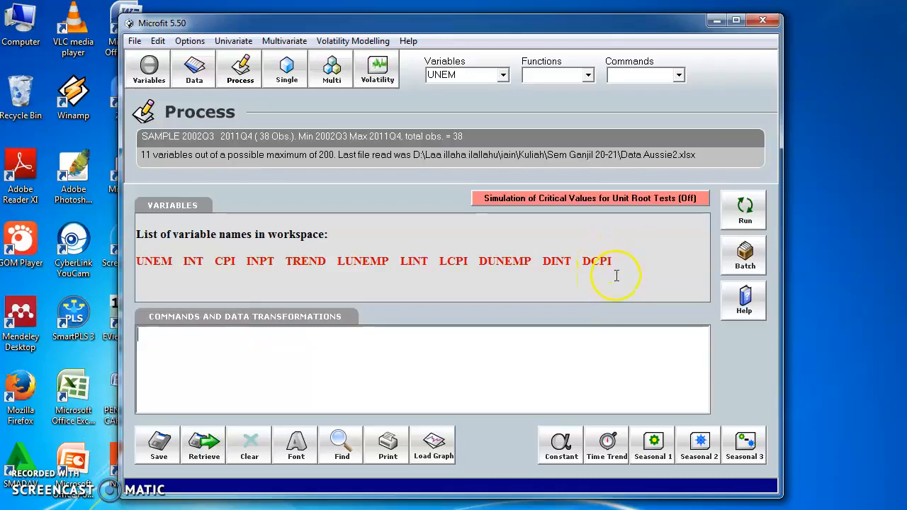
drag(622, 262, 108, 255)
click(311, 290)
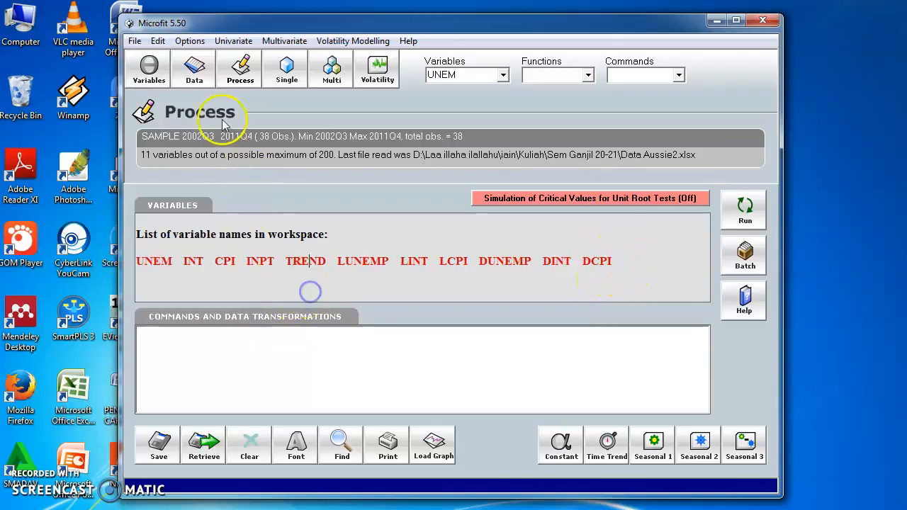
- Examine the data table across all variables, from UNEM to the differenced DUNEMP, DINT and DCPI columns, and close it
click(190, 68)
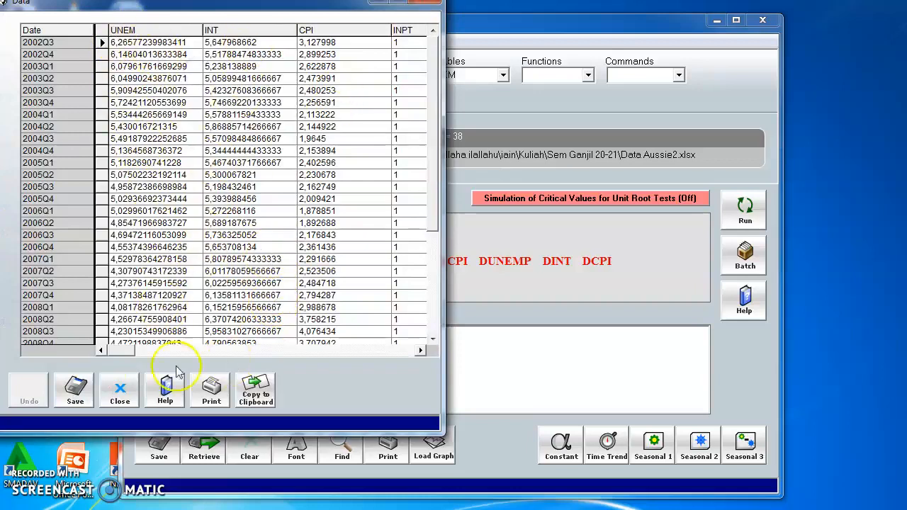
click(421, 350)
click(420, 350)
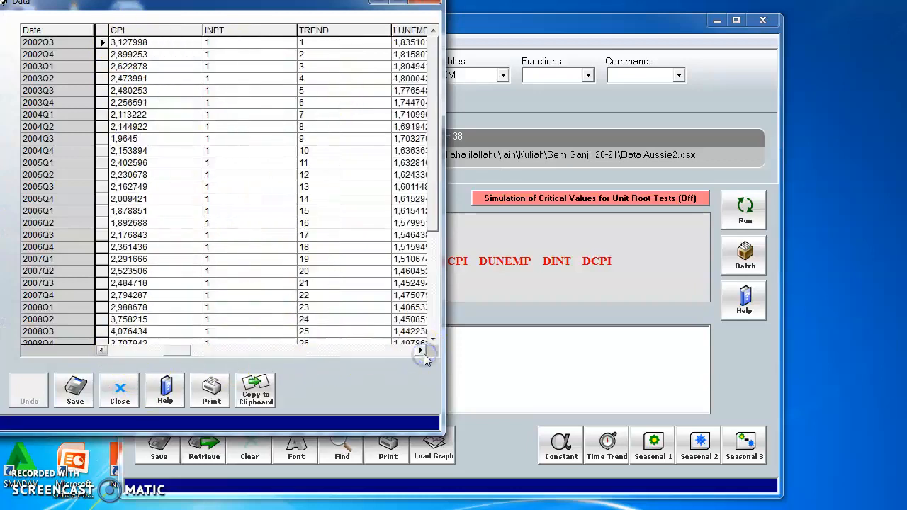
click(421, 351)
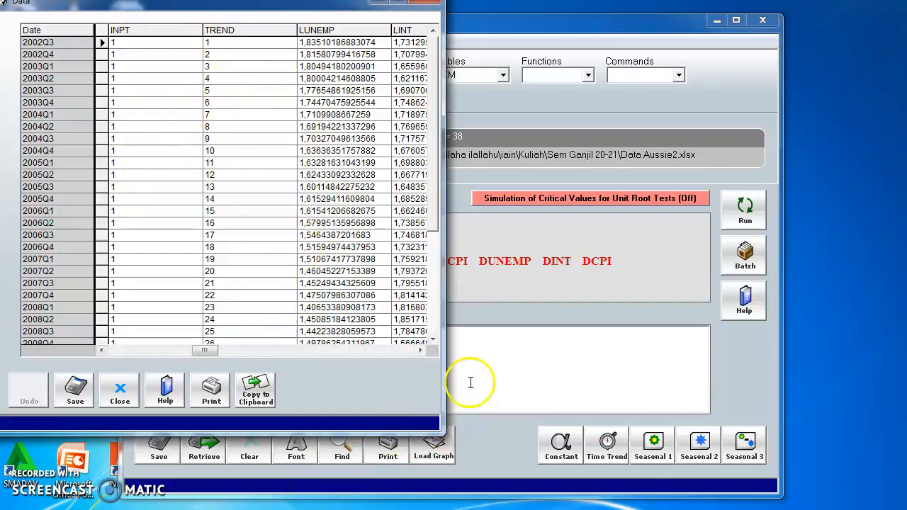
click(420, 350)
click(420, 350)
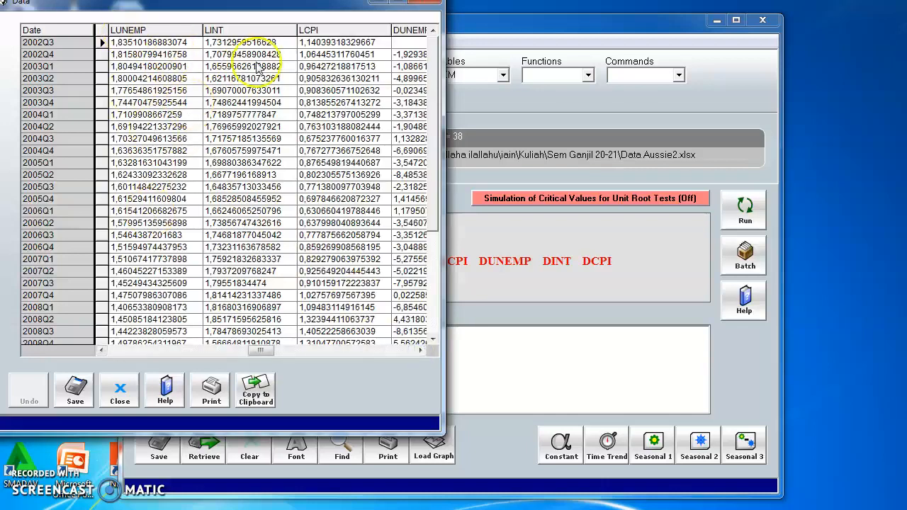
click(421, 351)
click(420, 351)
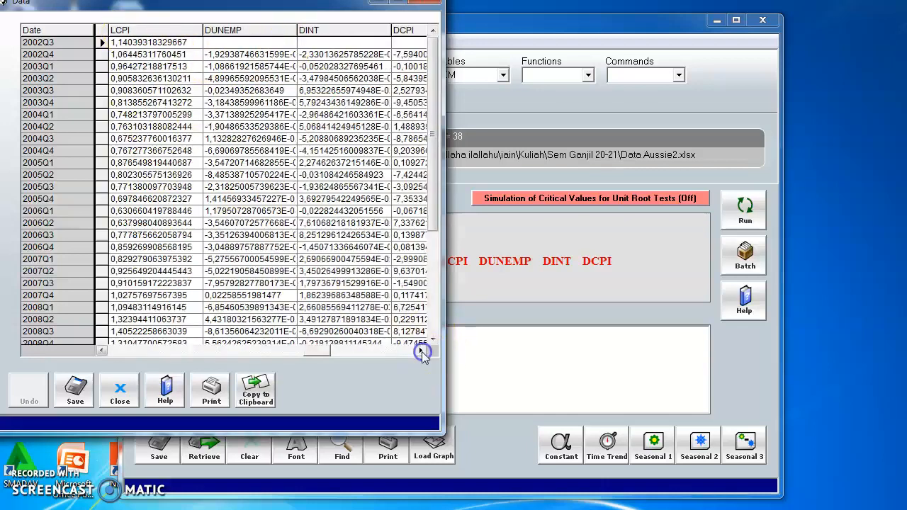
click(421, 350)
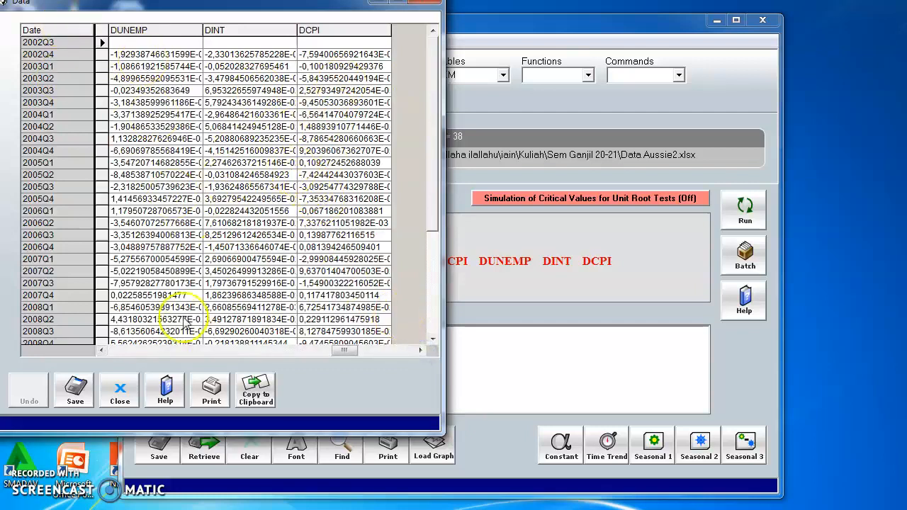
click(118, 391)
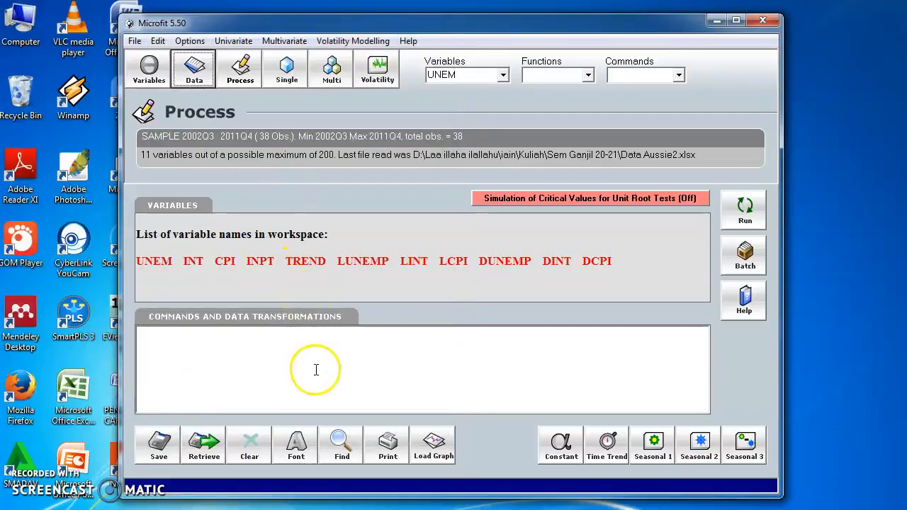
- Enter unit root test commands for the log variables as ADF LUNEMP; ADF LINT; ADF LCPI
click(219, 383)
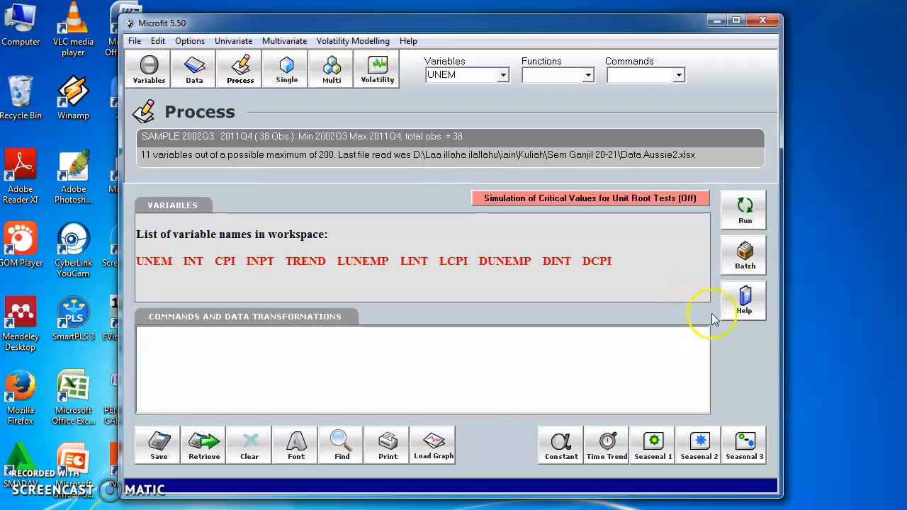
text(ADF LUNE)
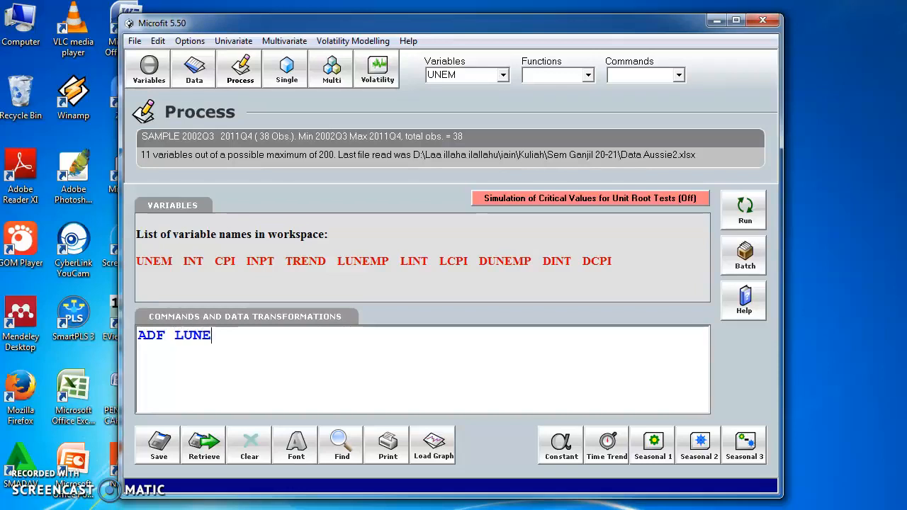
text(MP; ADF)
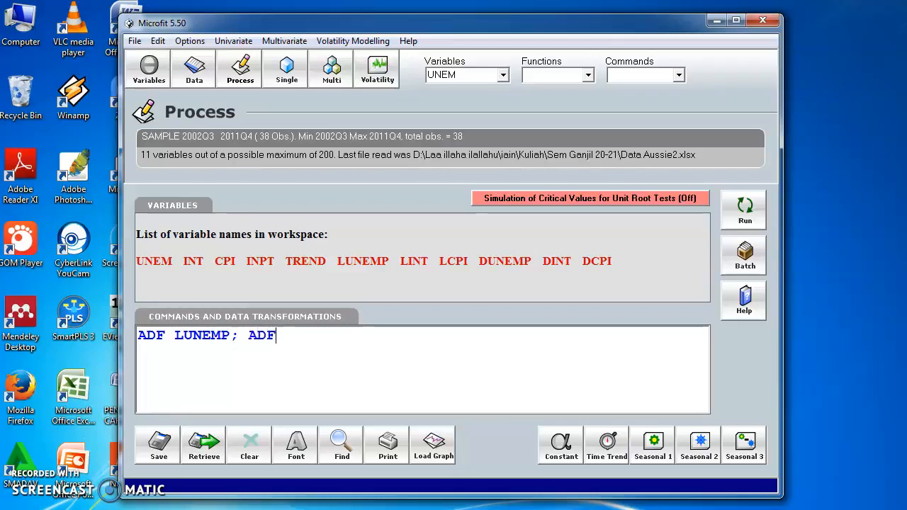
text( L)
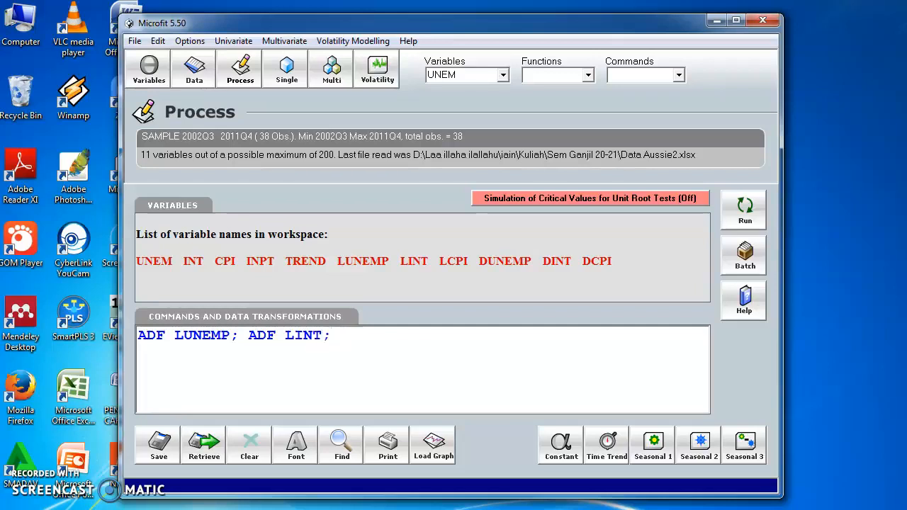
text(INT;)
text(LCPI)
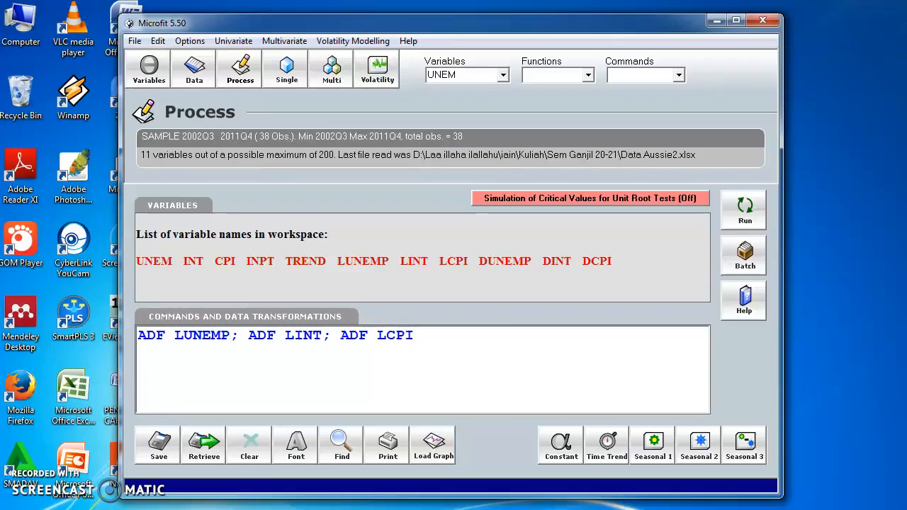
text(; ADF DUNE)
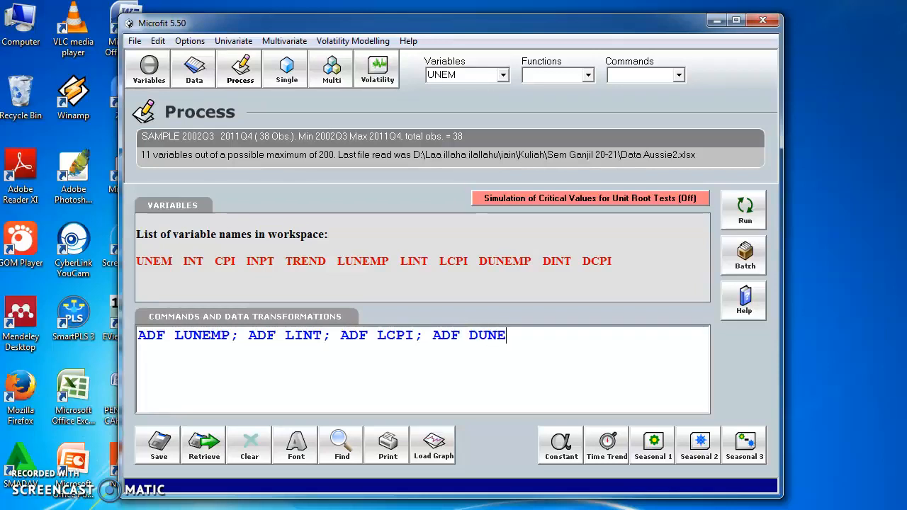
text(MP;)
- Append ADF DUNEMP; ADF DINT; ADF DCPI; for the differenced variables and run all the ADF tests
text(ADF DINT;)
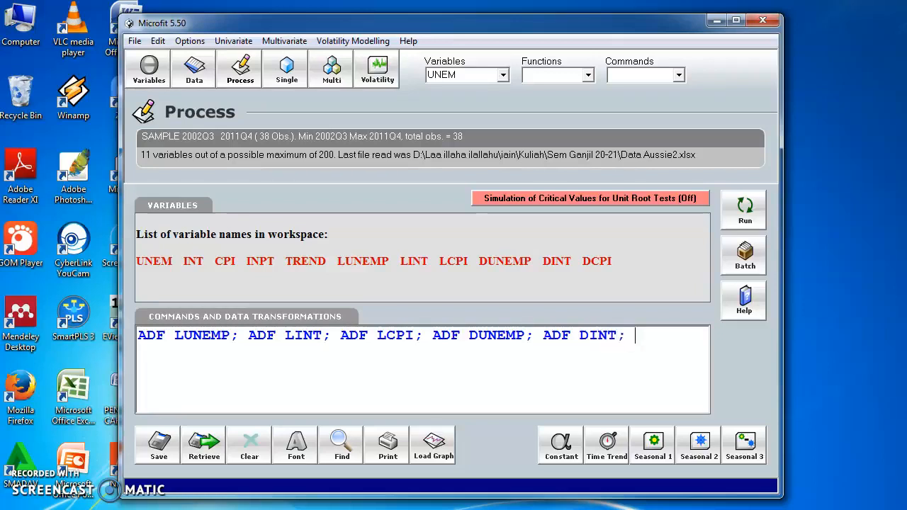
text( ADF DCPI;)
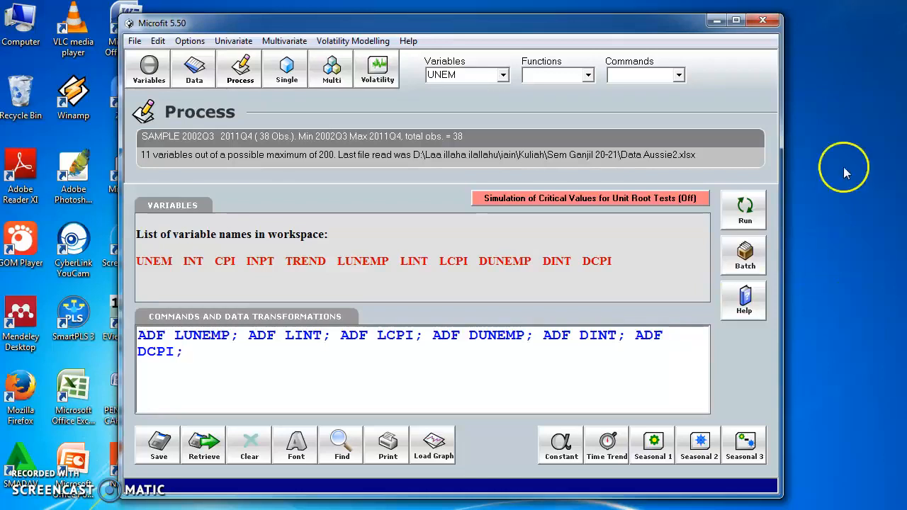
click(745, 210)
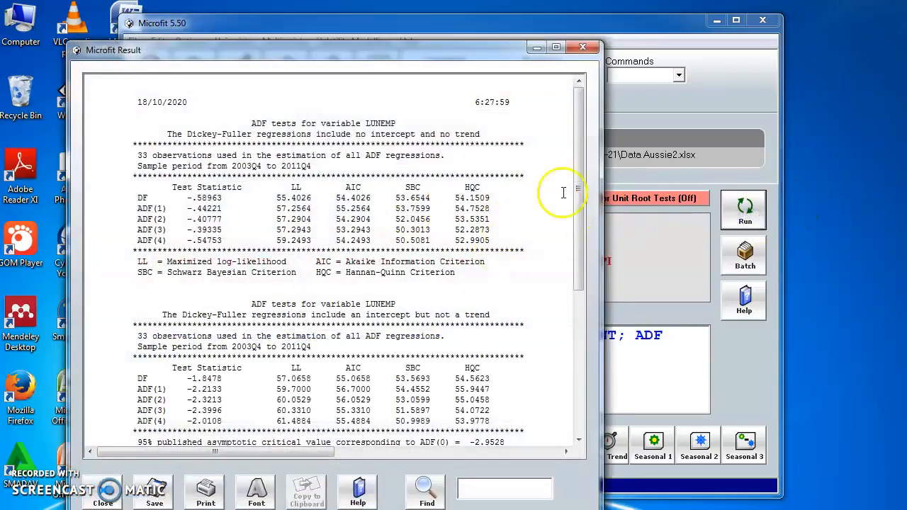
drag(426, 51, 511, 21)
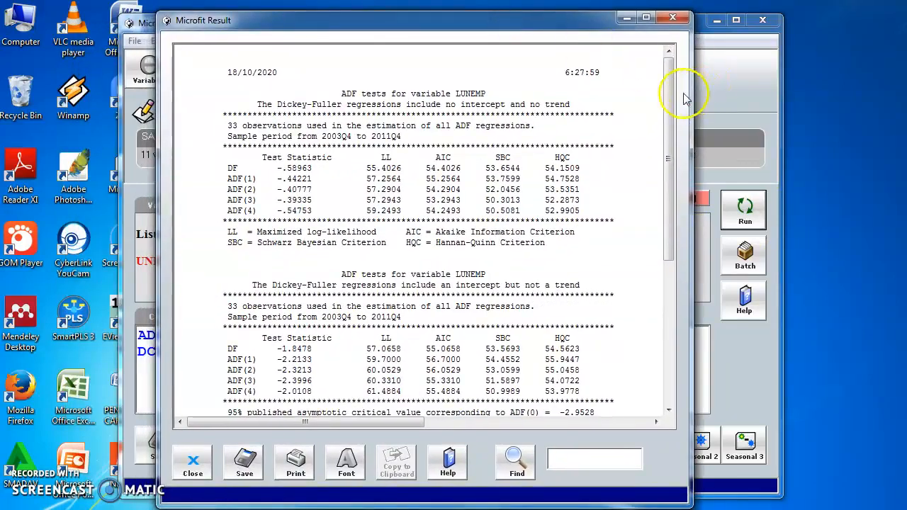
drag(668, 96, 650, 298)
drag(663, 249, 679, 45)
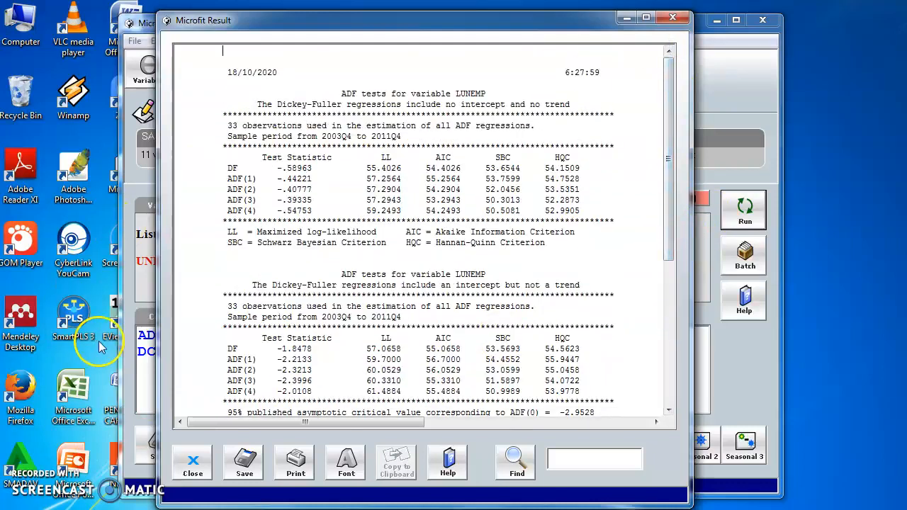
click(257, 461)
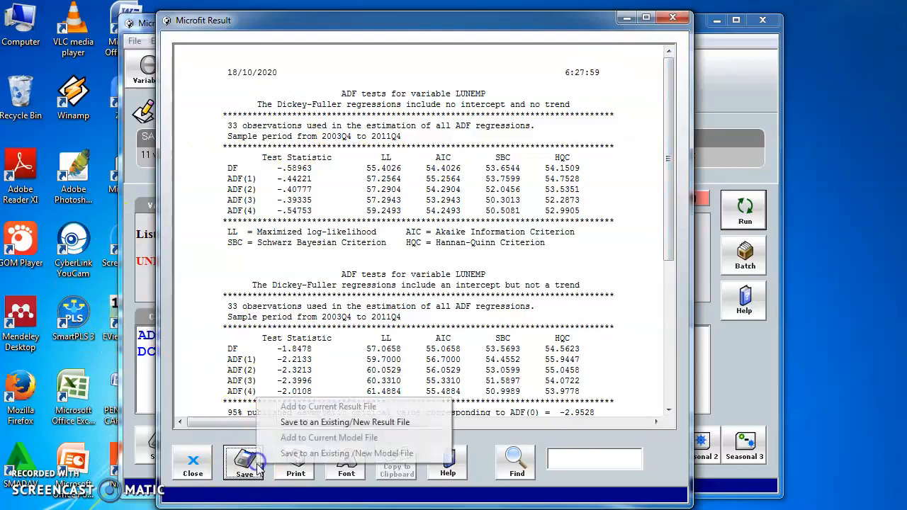
click(308, 422)
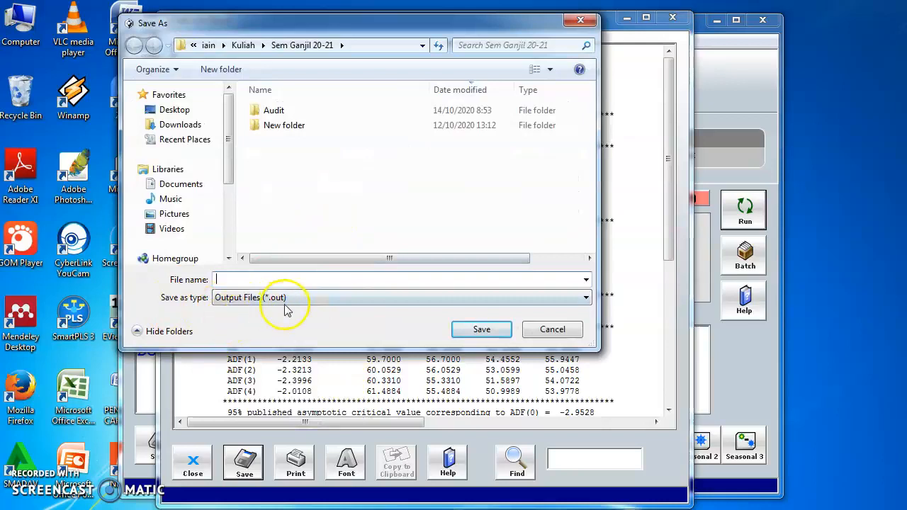
click(547, 330)
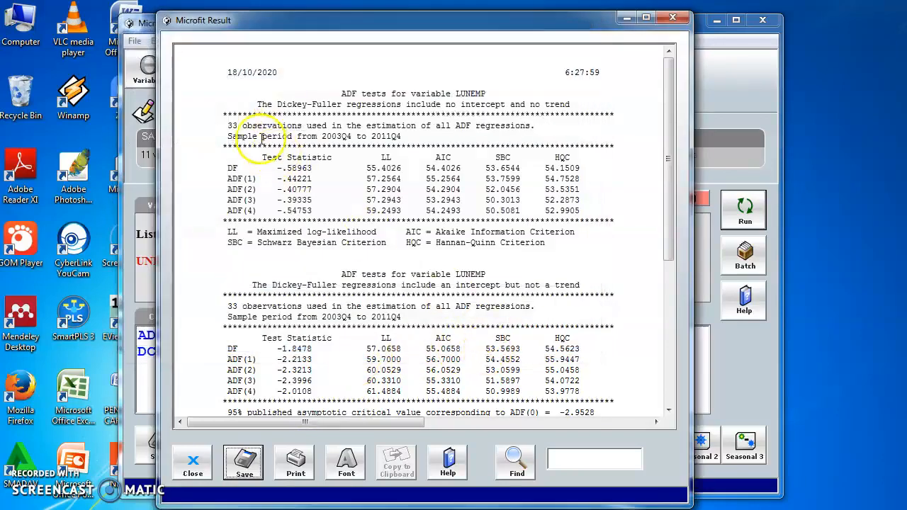
- Copy the entire LUNEMP ADF test output and paste it into a new Microsoft Word document
click(232, 72)
key(ctrl+a)
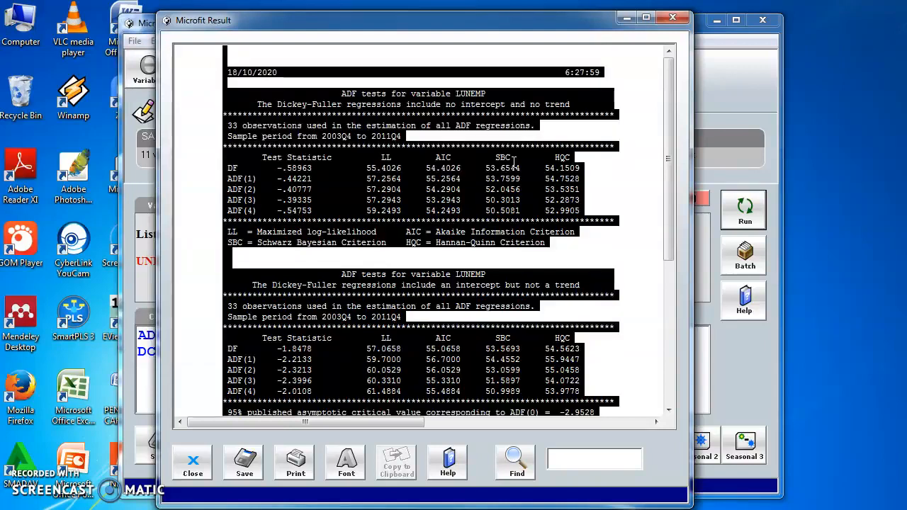
click(15, 508)
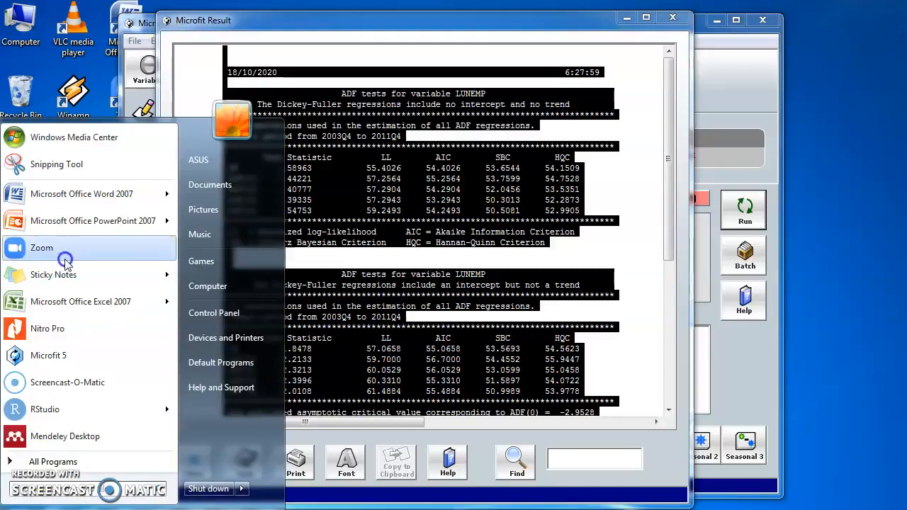
click(80, 198)
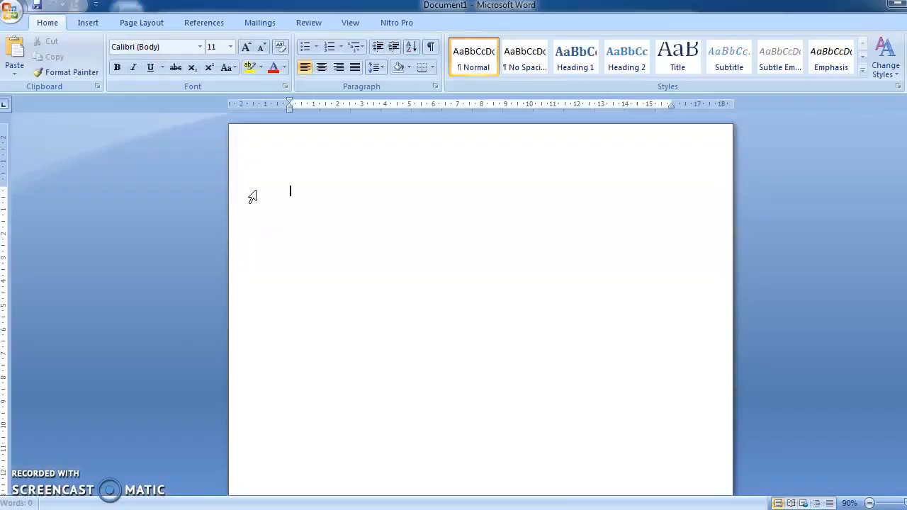
click(345, 146)
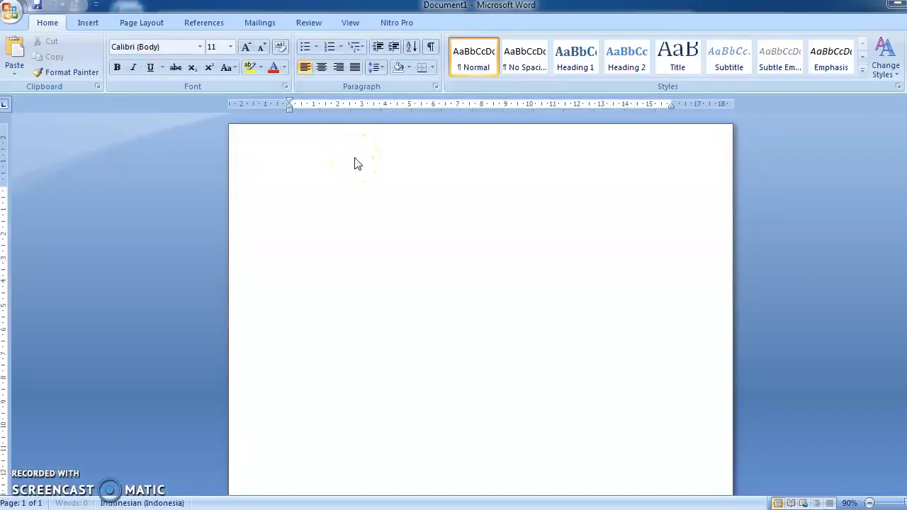
key(ctrl+v)
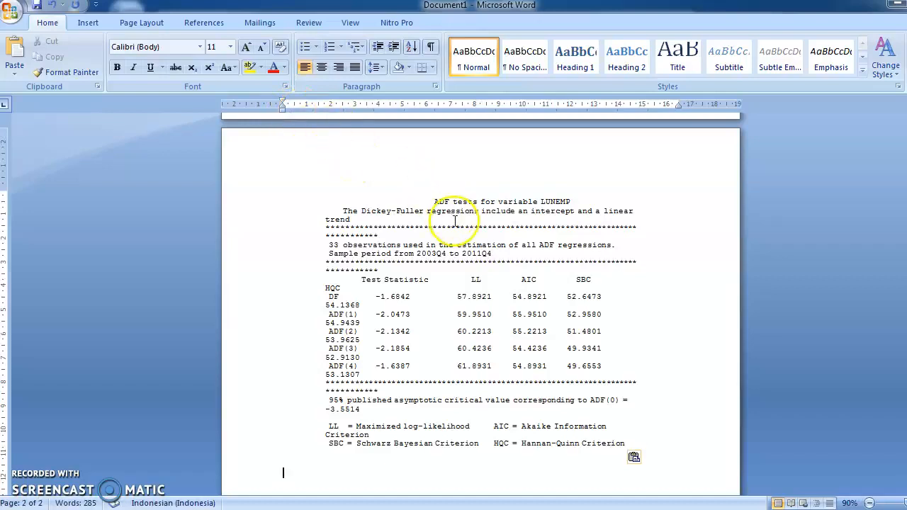
scroll(351, 248, down, 10)
scroll(351, 248, up, 8)
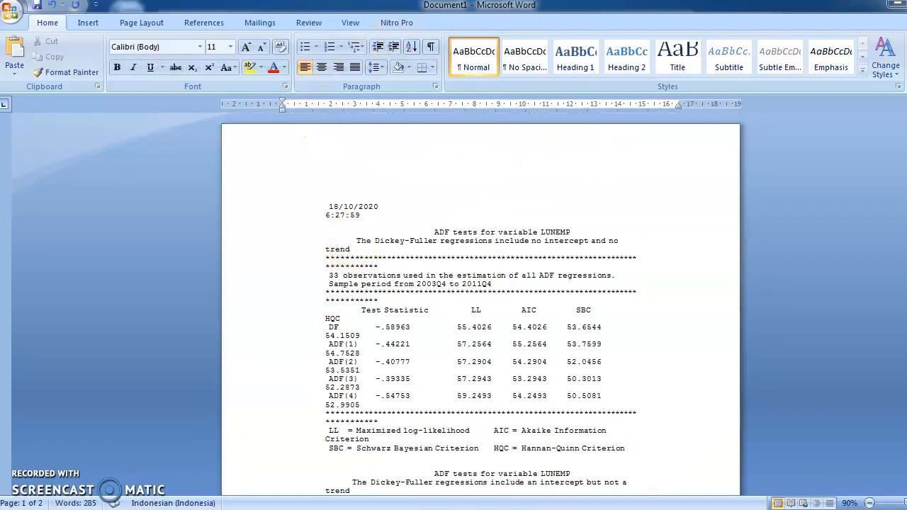
- Return to Microfit, leaving the Word document open, and close the LUNEMP test results
key(alt+F4)
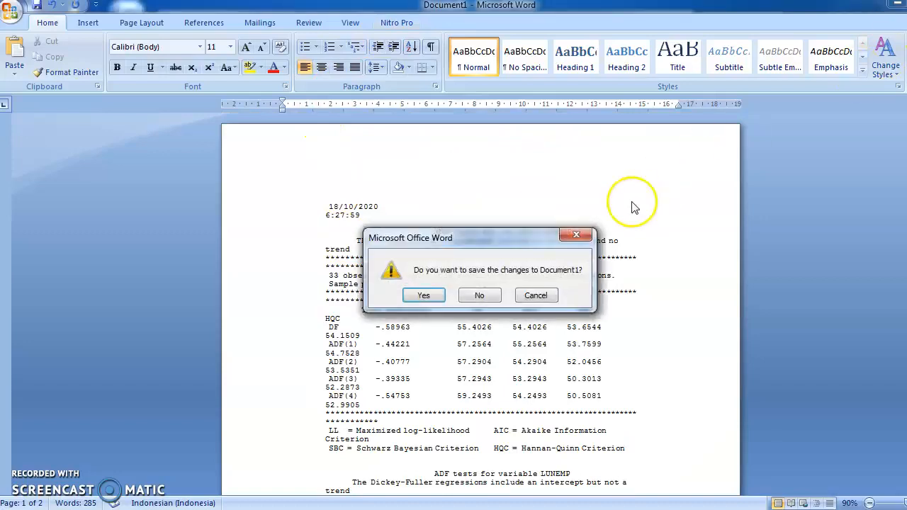
click(538, 292)
key(alt+Tab)
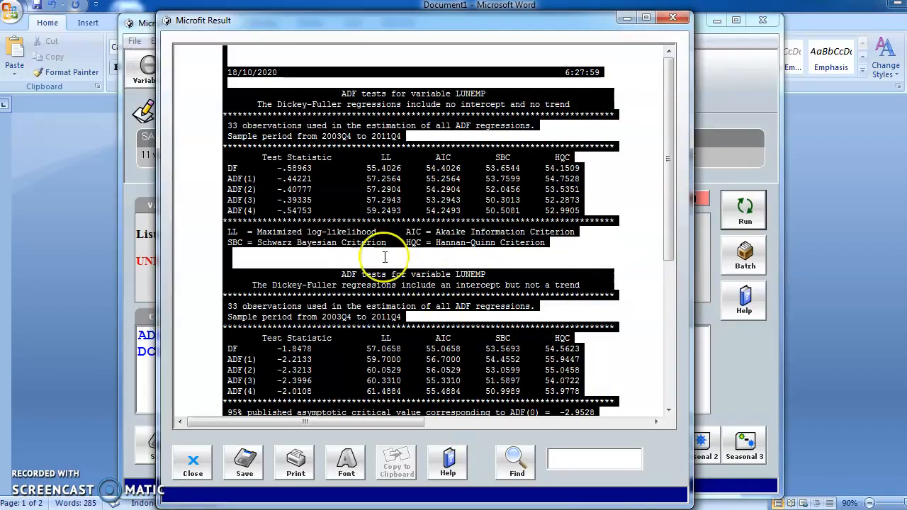
click(346, 284)
click(194, 467)
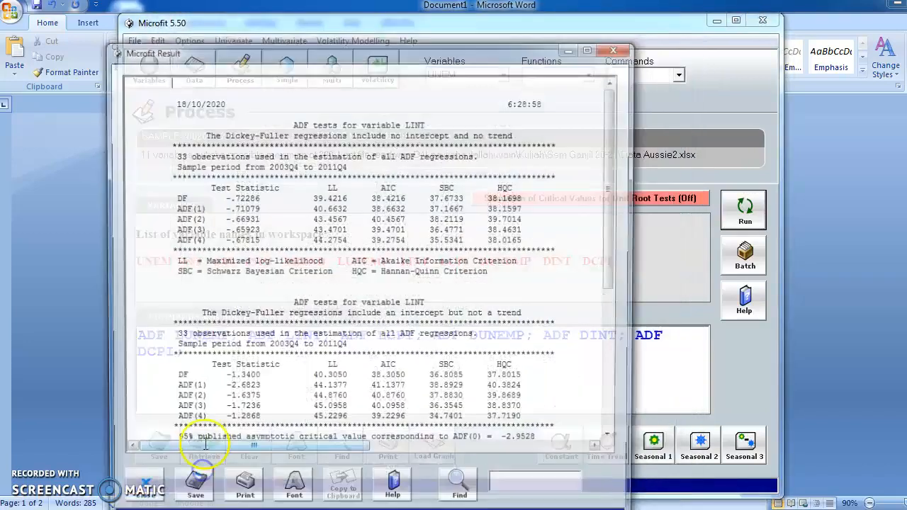
- Review the ADF test results for the log variables LINT and LCPI, closing each one
drag(470, 56, 539, 23)
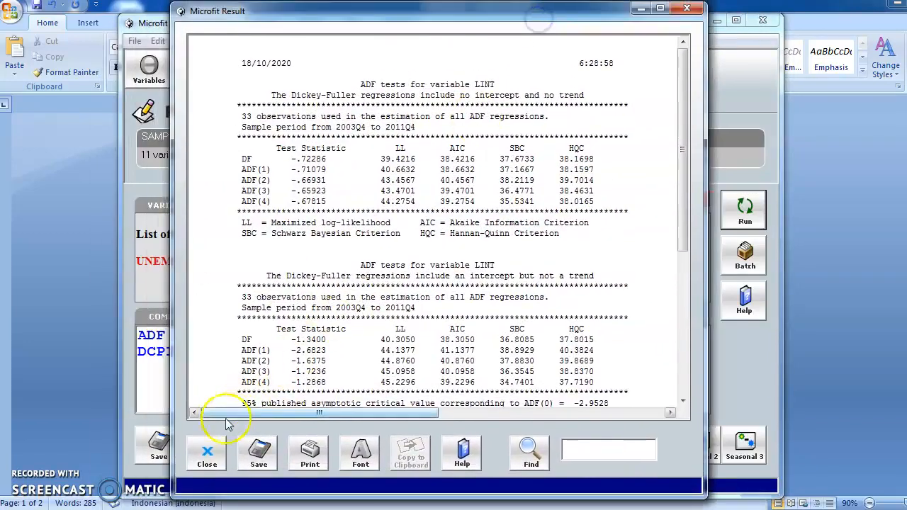
click(207, 451)
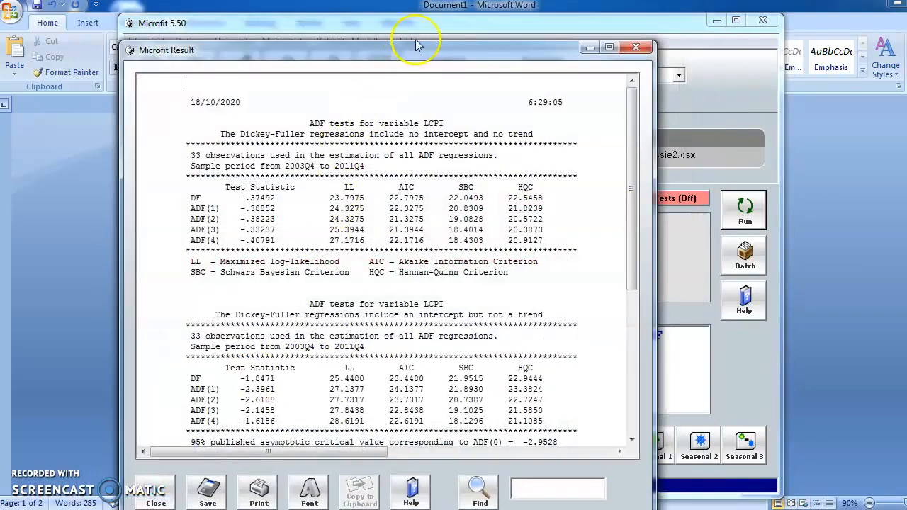
drag(416, 44, 465, 3)
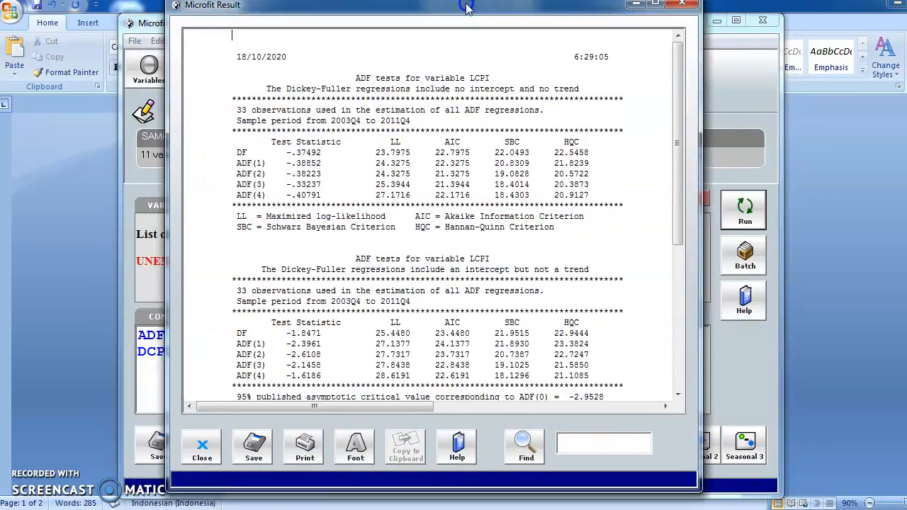
click(202, 448)
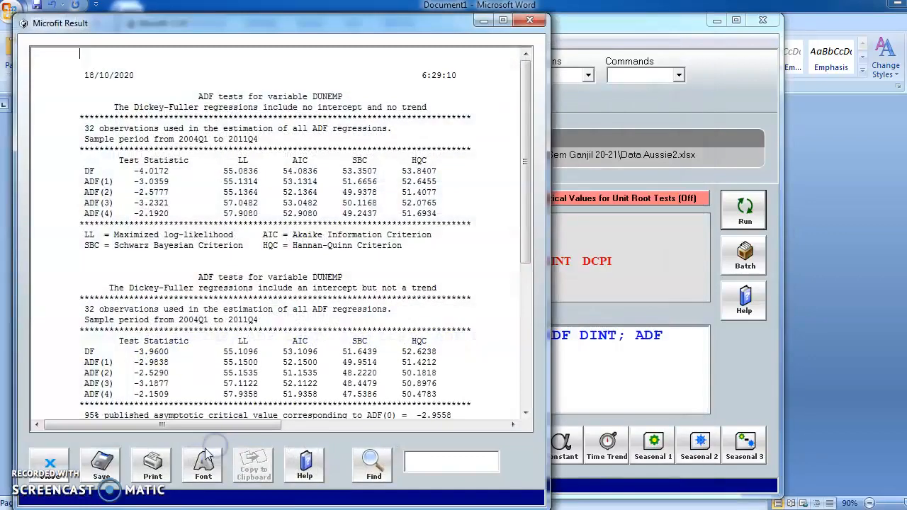
- Review the ADF test results for the differenced variables DUNEMP, DINT and DCPI, closing each one
drag(406, 27, 585, 11)
click(228, 453)
drag(381, 22, 598, 6)
click(565, 62)
click(278, 461)
drag(391, 23, 571, 9)
click(383, 392)
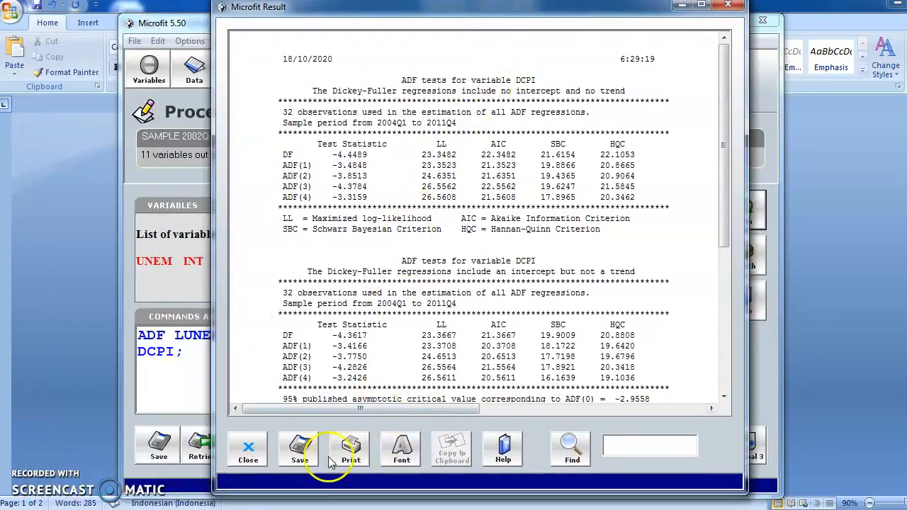
click(254, 458)
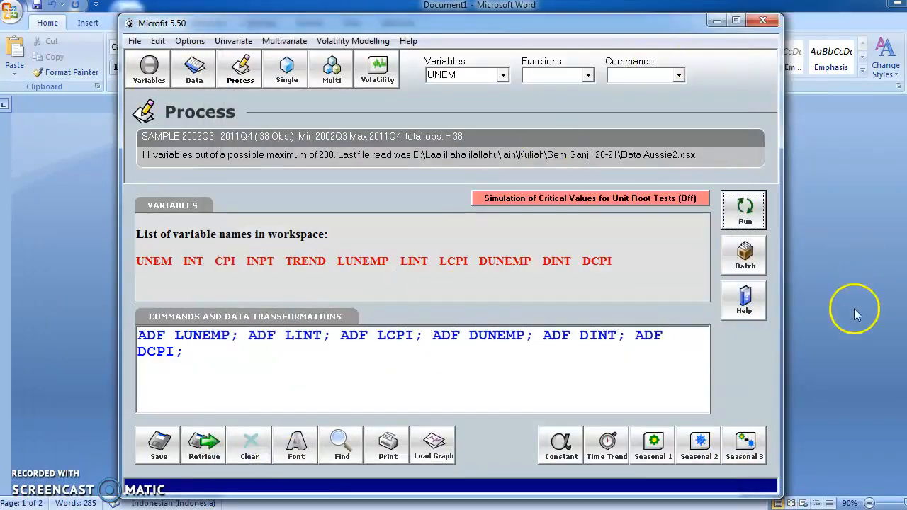